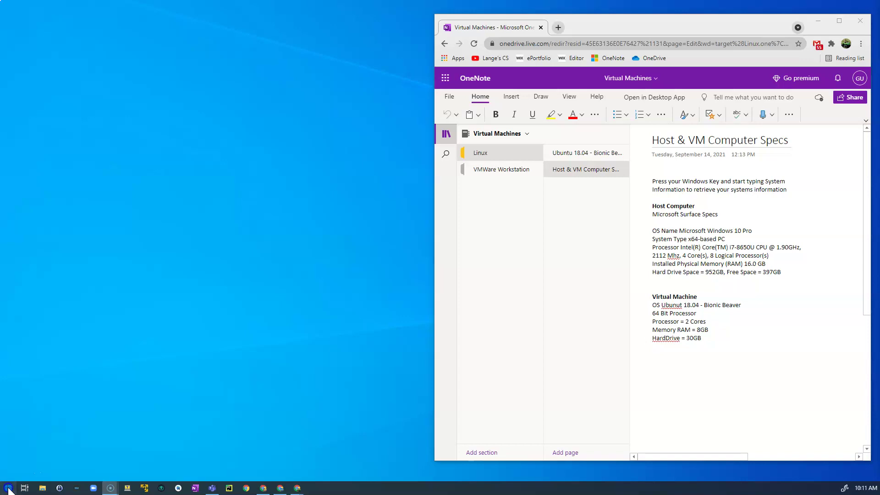
# - Open System Information and resize and move its window so it sits beside the Host & VM Computer Specs notes
pyautogui.click(8, 489)
pyautogui.write('system')
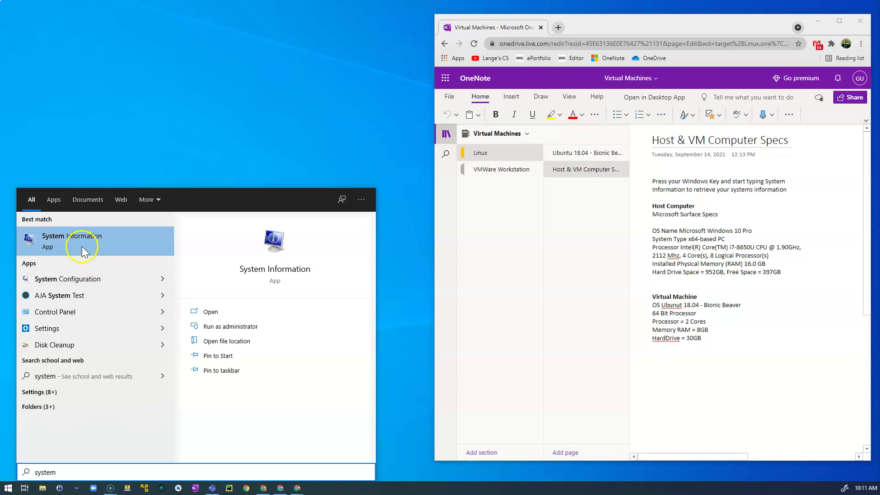
pyautogui.click(82, 240)
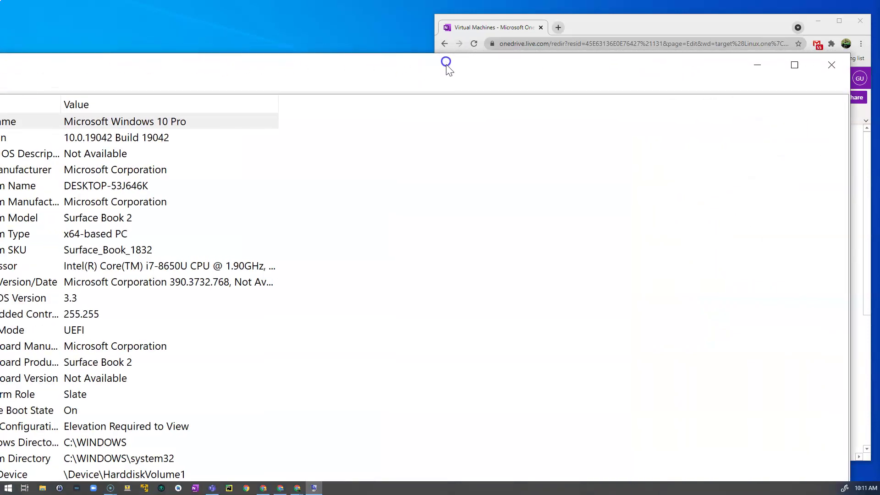
pyautogui.moveTo(849, 205); pyautogui.dragTo(244, 212)
pyautogui.moveTo(88, 64); pyautogui.dragTo(332, 37)
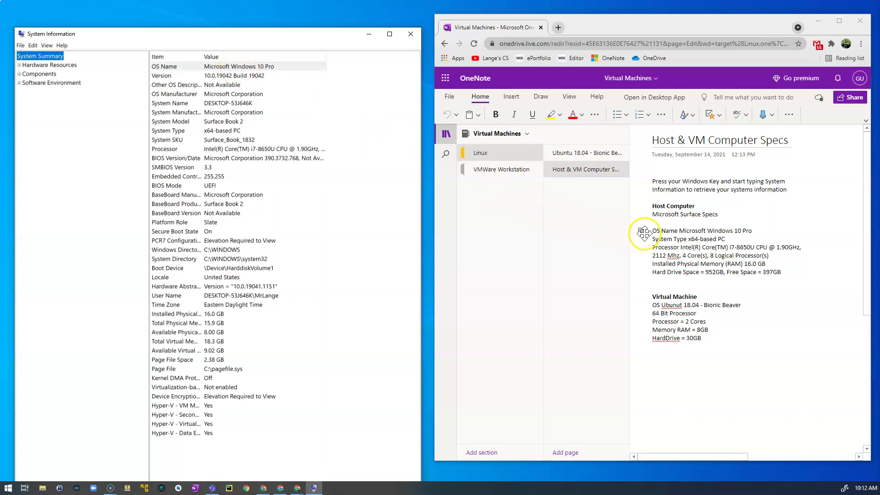
# - Compare the host's system type and processor entries in System Information with the Host Computer specs in the notes
pyautogui.moveTo(651, 231); pyautogui.dragTo(783, 275)
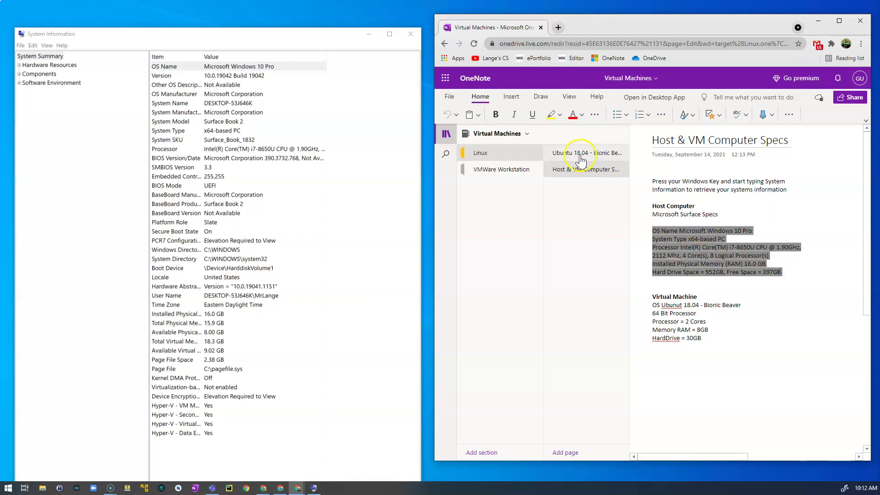
pyautogui.click(210, 131)
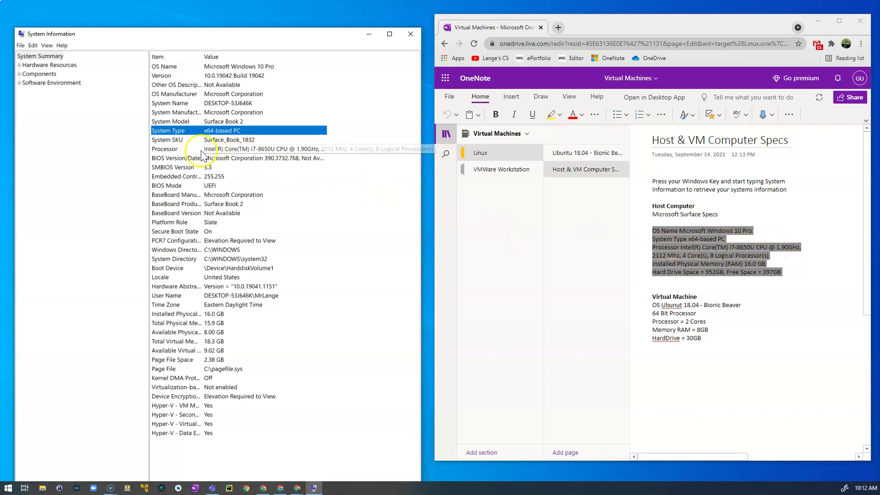
pyautogui.click(175, 150)
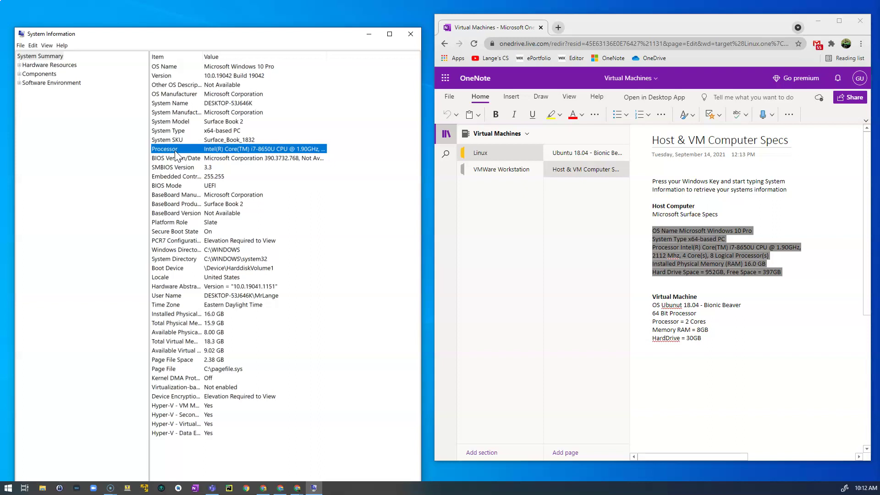
pyautogui.click(218, 152)
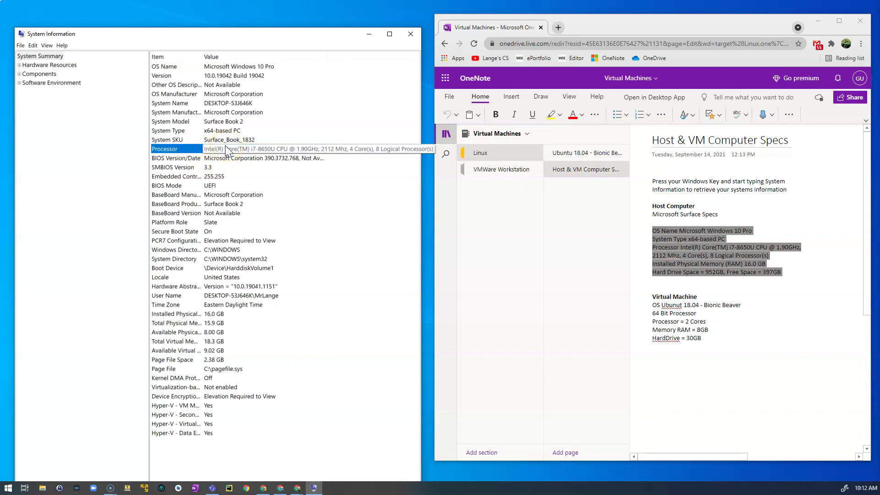
pyautogui.click(757, 247)
pyautogui.moveTo(652, 255); pyautogui.dragTo(773, 258)
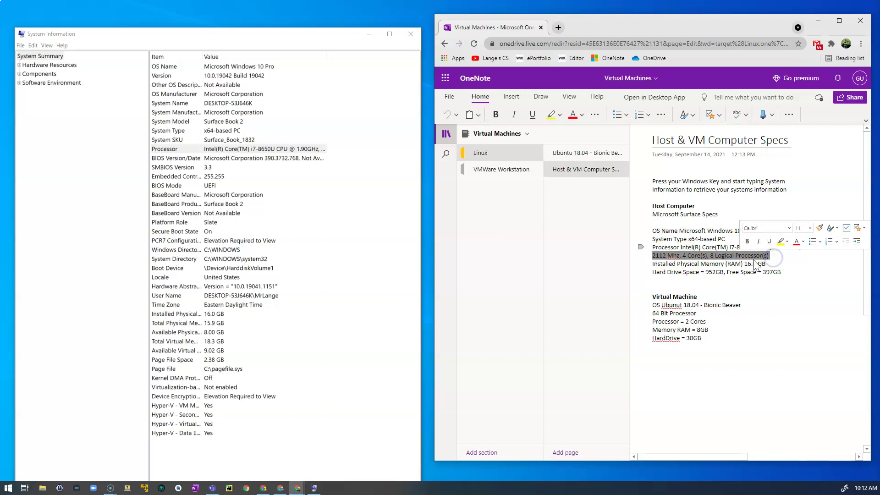
# - Check the installed physical memory against the notes, highlight the noted hard drive space, and close System Information
pyautogui.moveTo(657, 265); pyautogui.dragTo(764, 265)
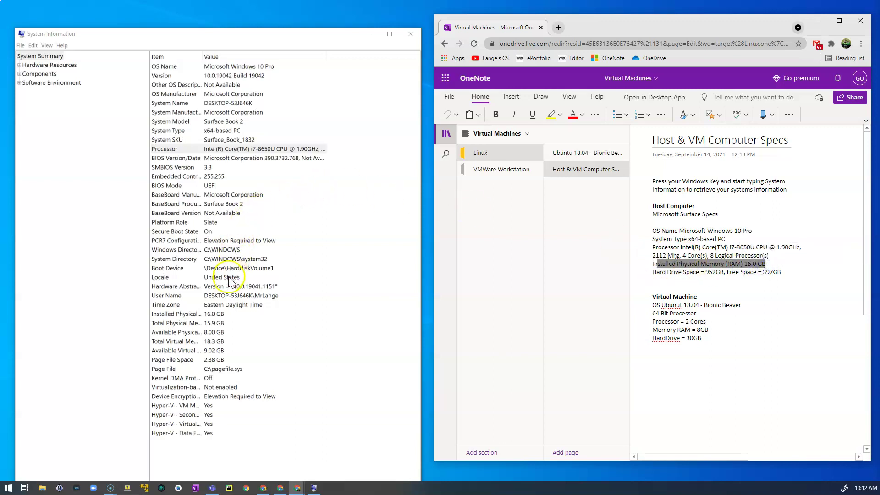
pyautogui.click(170, 314)
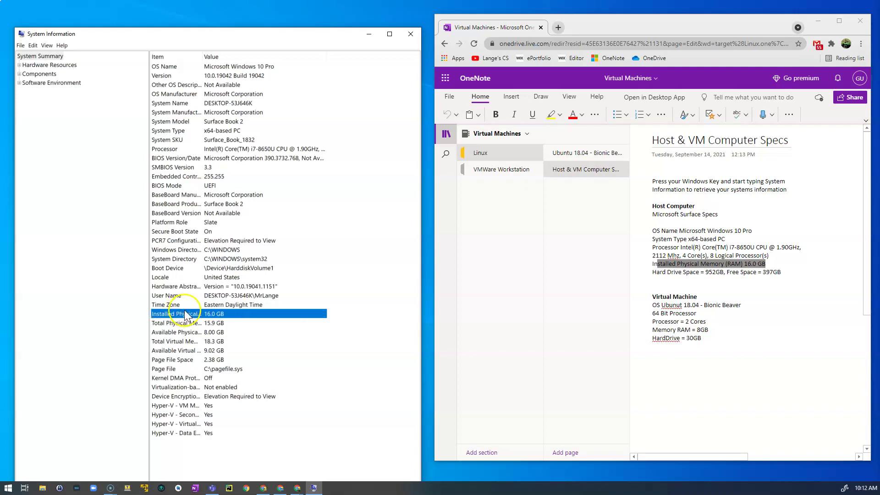
pyautogui.moveTo(667, 273); pyautogui.dragTo(757, 274)
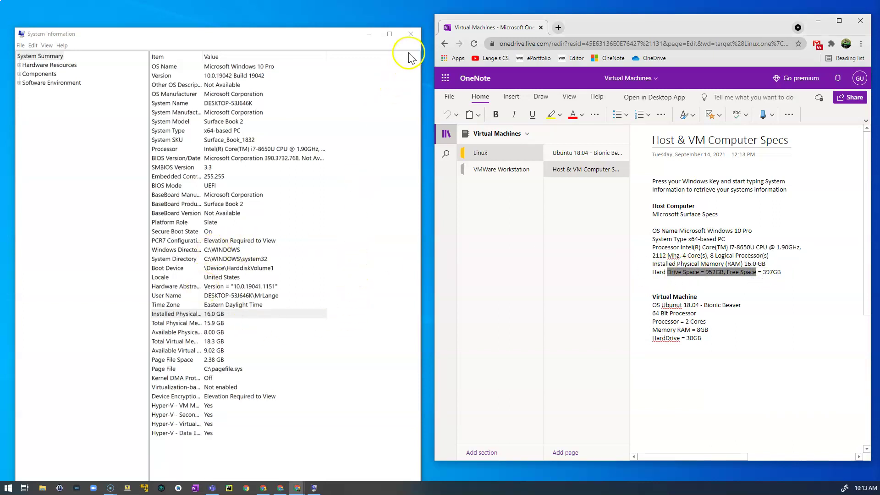
pyautogui.click(411, 34)
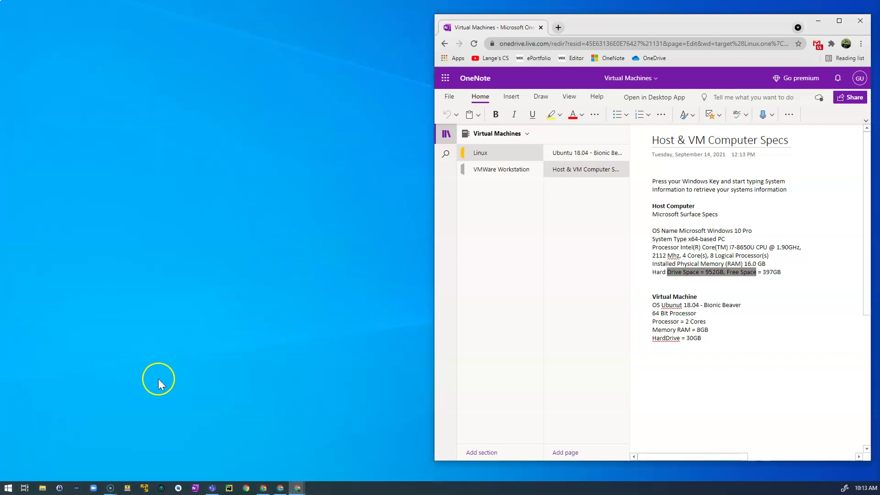
# - Check the capacity and free space of Local Disk (C:) in File Explorer against the notes, and close the window
pyautogui.click(43, 488)
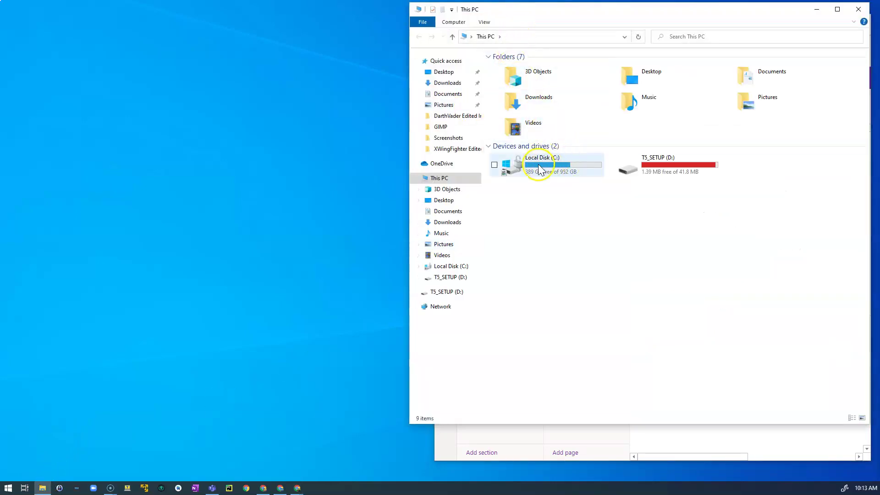
pyautogui.moveTo(634, 9); pyautogui.dragTo(248, 51)
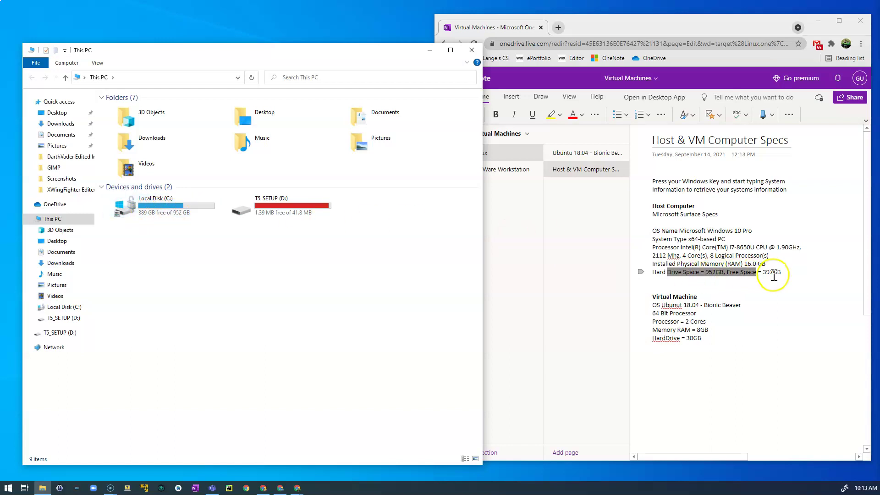
pyautogui.click(470, 49)
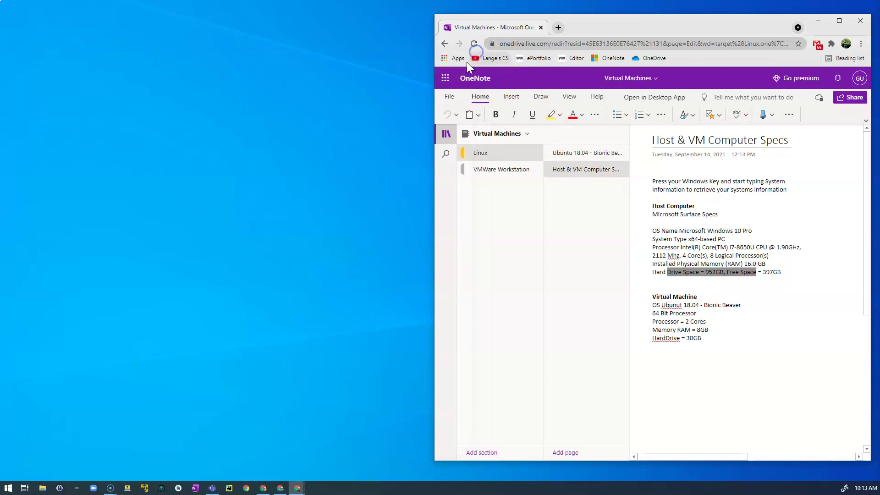
# - Switch to VMware Workstation 16 Player and open the Ubuntu 18 virtual machine's settings, placing the dialog beside the notes
pyautogui.click(145, 488)
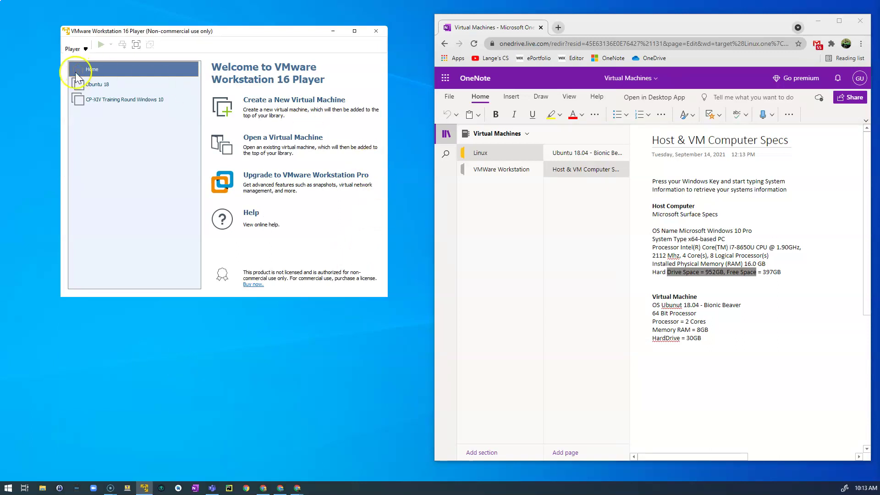
pyautogui.click(104, 85)
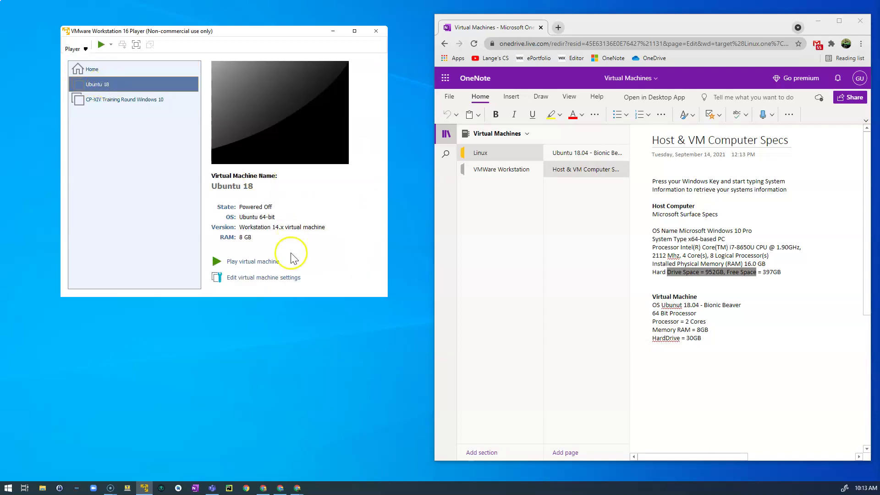
pyautogui.click(252, 280)
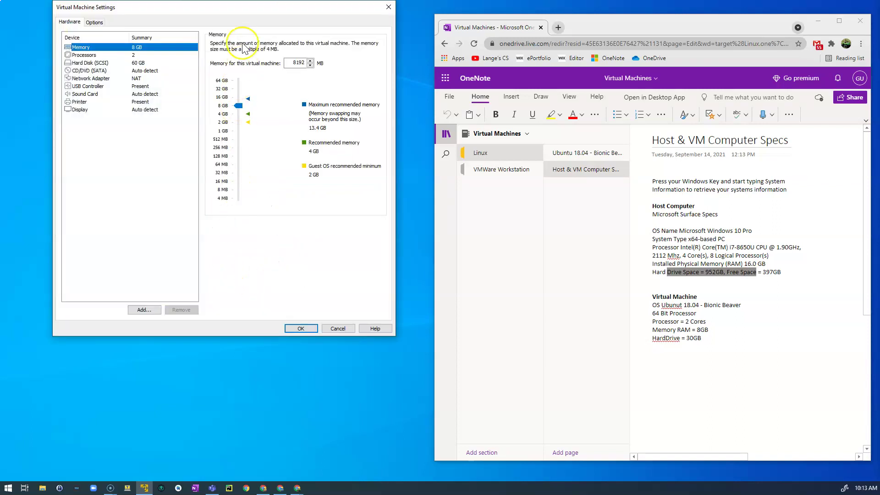
pyautogui.moveTo(239, 13); pyautogui.dragTo(264, 99)
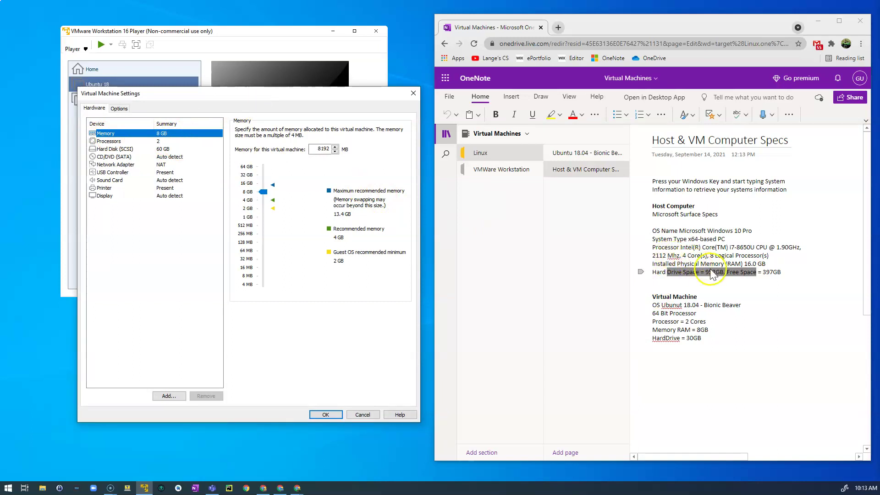
# - Review the host's memory and core count in the notes alongside the planned operating system and processor for the virtual machine
pyautogui.click(753, 263)
pyautogui.moveTo(654, 264); pyautogui.dragTo(757, 264)
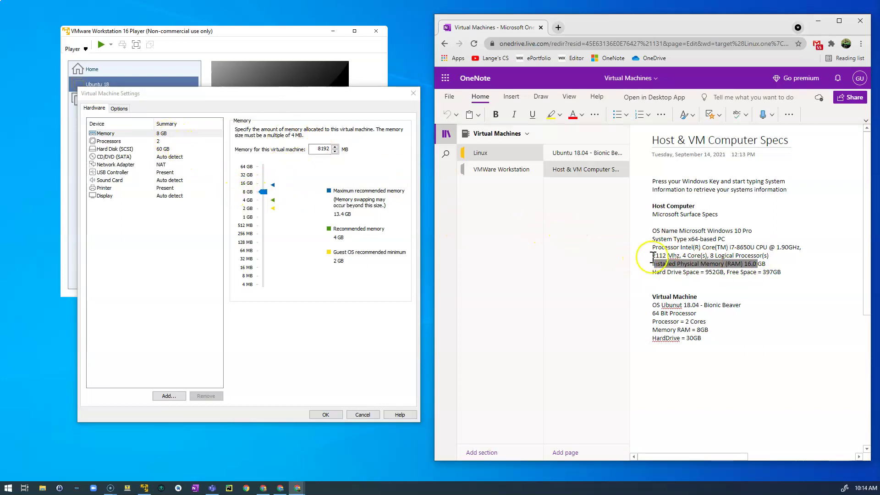
pyautogui.moveTo(669, 256); pyautogui.dragTo(709, 256)
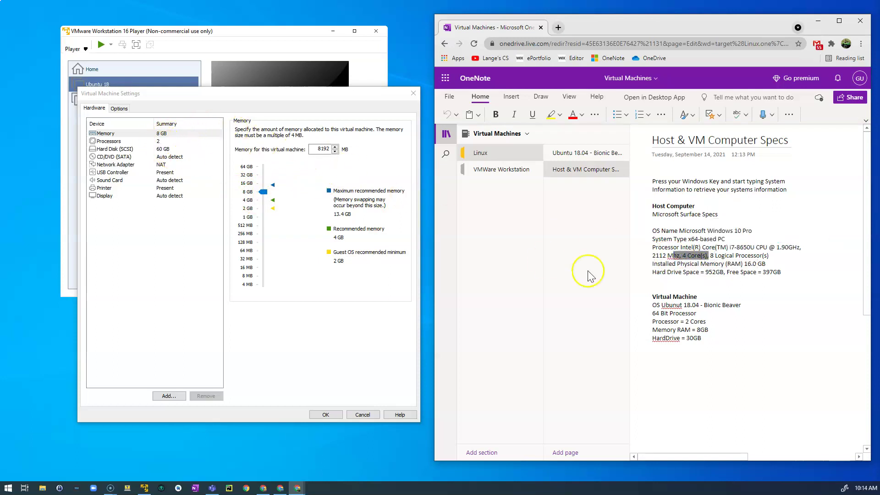
pyautogui.click(661, 305)
pyautogui.moveTo(661, 305); pyautogui.dragTo(709, 322)
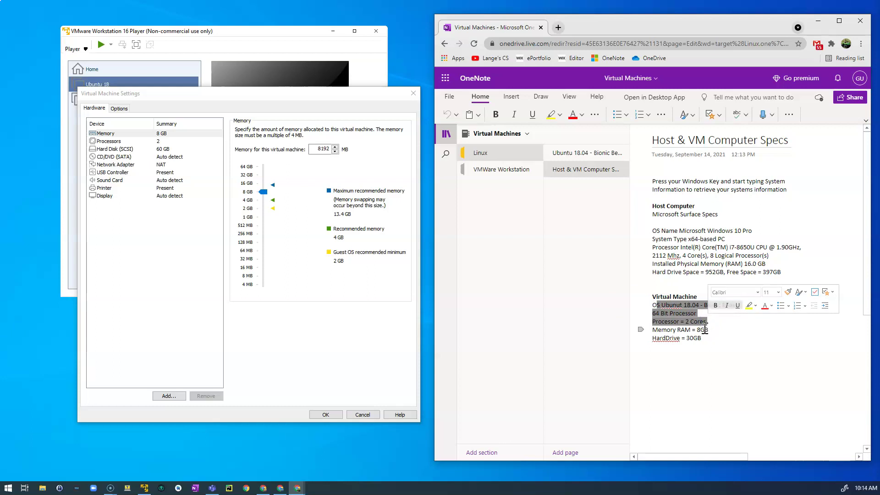
pyautogui.click(678, 316)
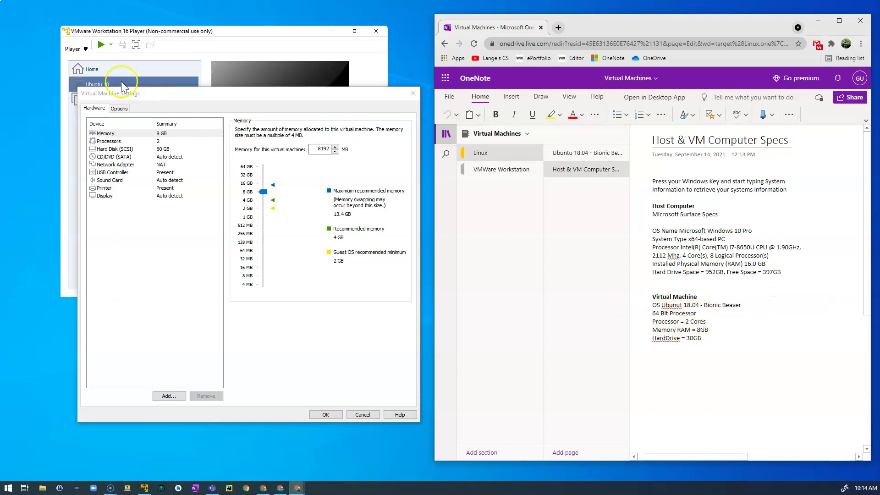
# - Check the Ubuntu 18 guest operating system options and hard disk size against the notes, and close the virtual machine settings
pyautogui.click(120, 109)
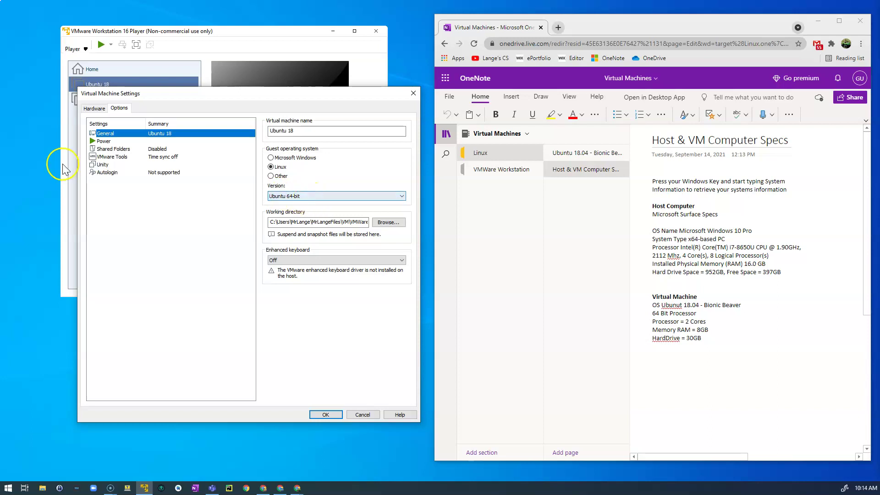
pyautogui.click(94, 108)
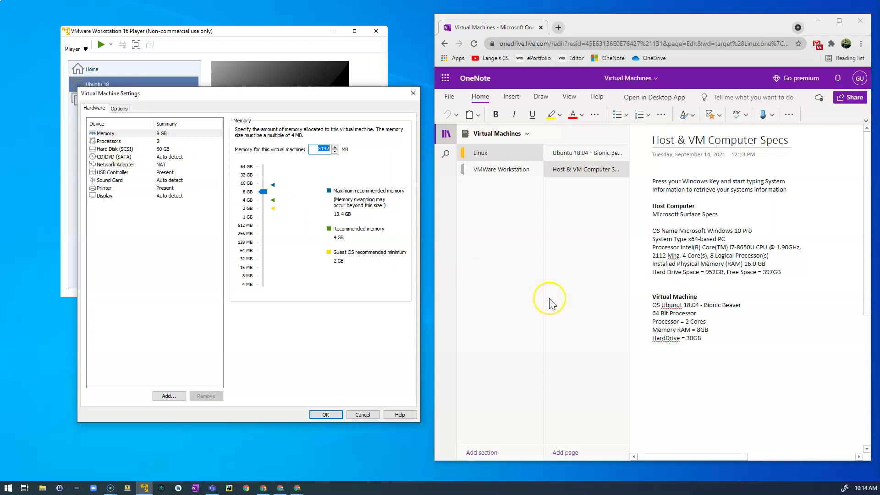
pyautogui.moveTo(665, 338); pyautogui.dragTo(702, 342)
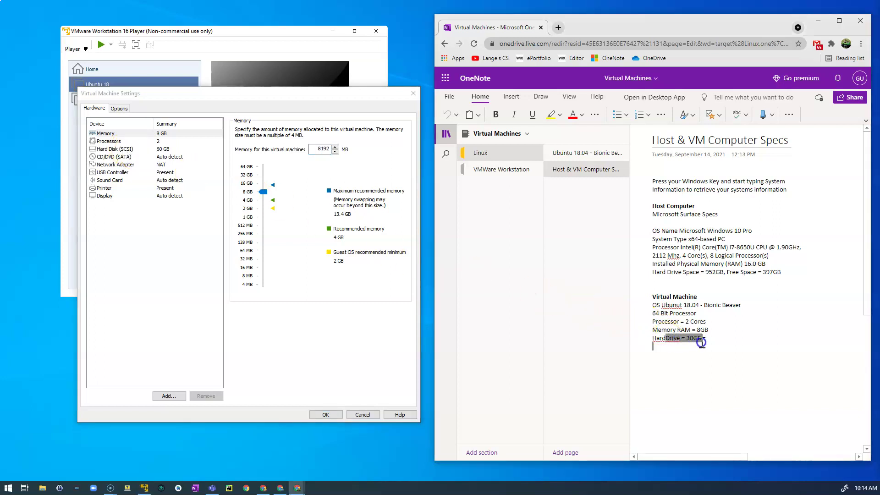
pyautogui.click(158, 151)
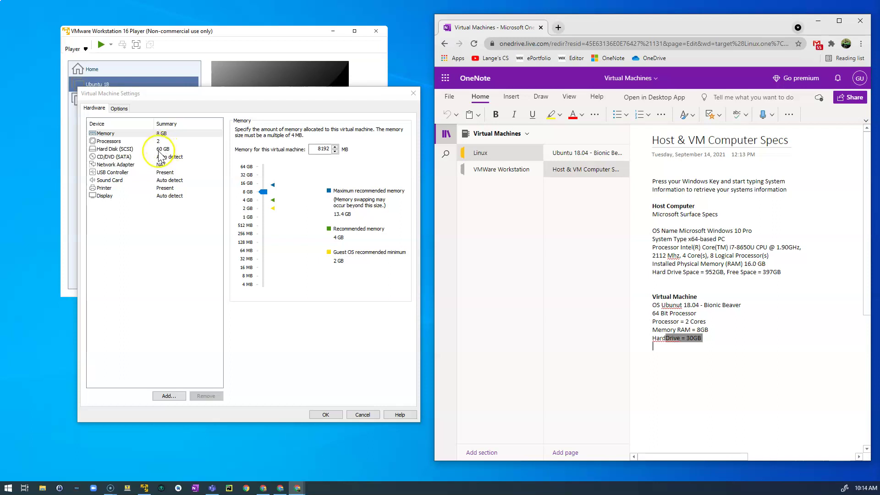
pyautogui.click(163, 151)
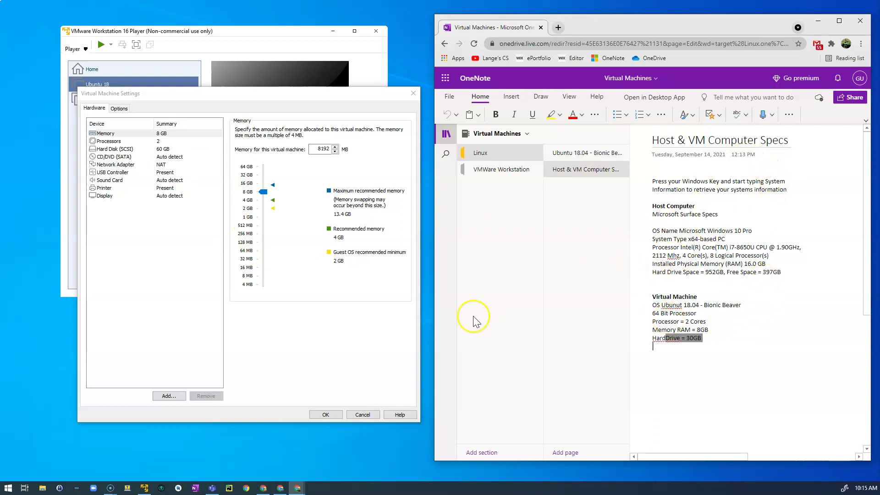
pyautogui.click(325, 414)
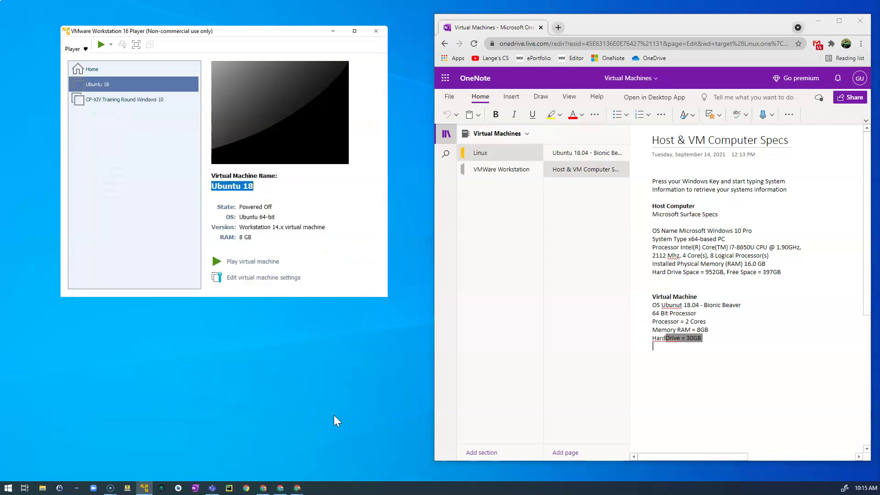
# - Start the Ubuntu 18 virtual machine, postpone the VMware Tools for Linux download, and move the notes window out of the way
pyautogui.click(251, 262)
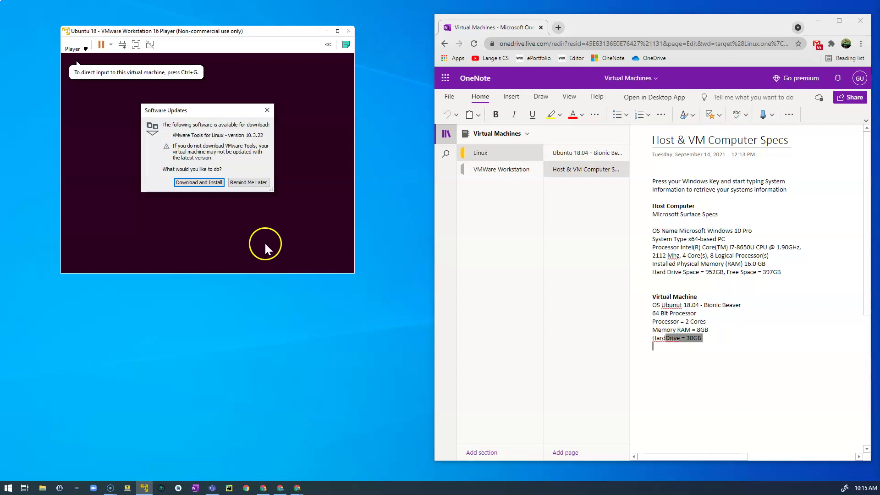
pyautogui.click(247, 183)
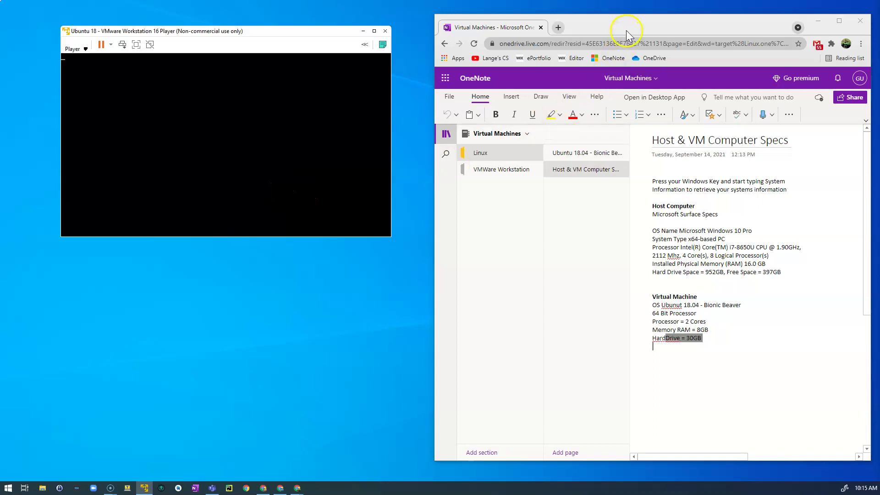
pyautogui.moveTo(627, 26); pyautogui.dragTo(879, 138)
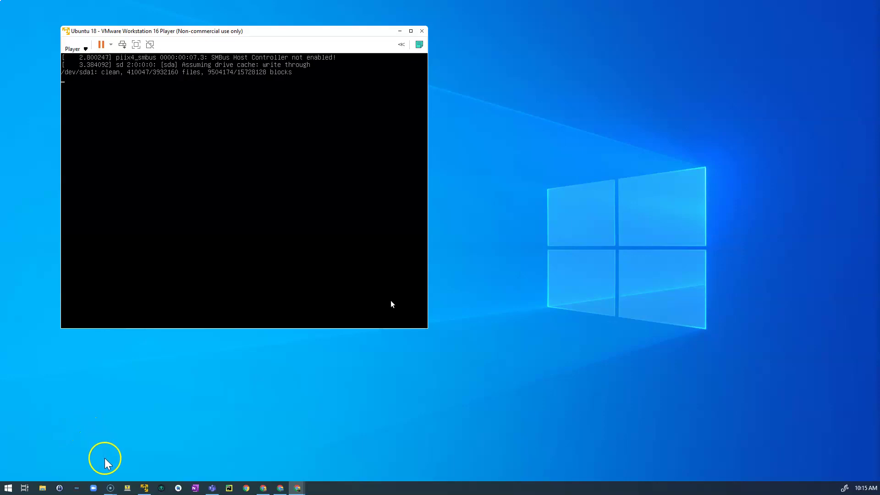
# - Sign in to the Ubuntu 18 virtual machine with the account password and show its desktop in full screen
pyautogui.moveTo(110, 487)
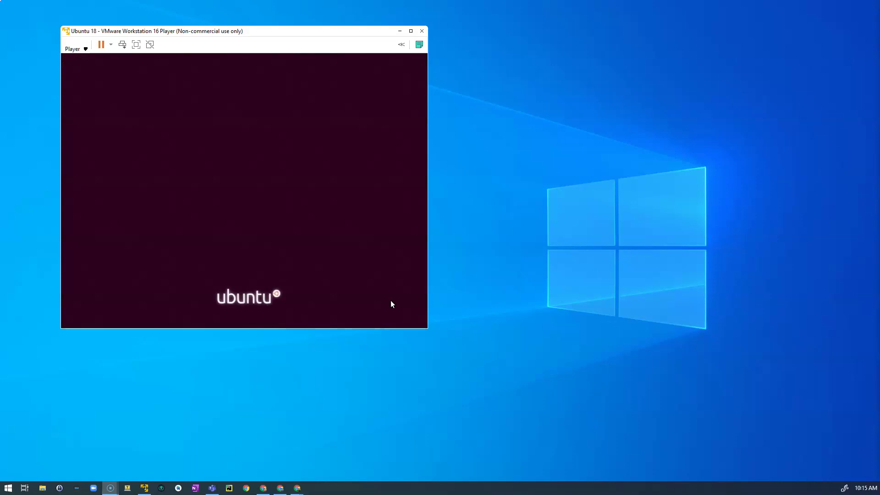
pyautogui.click(217, 185)
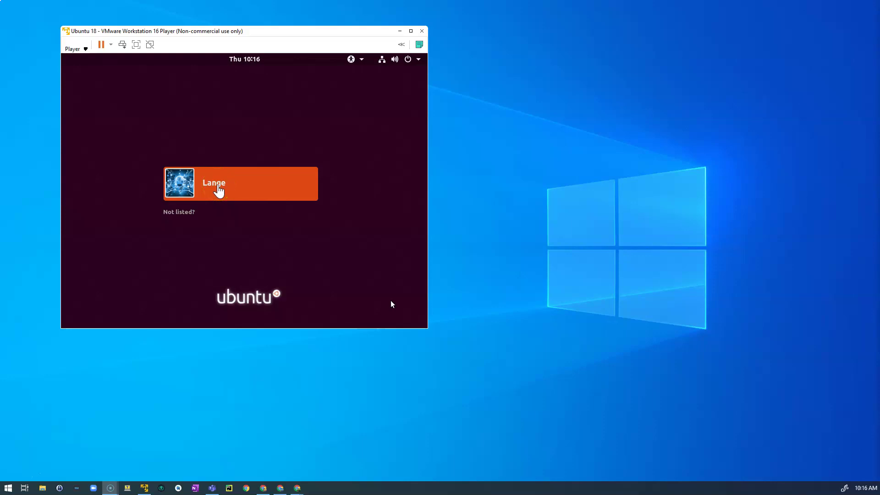
pyautogui.click(391, 301)
pyautogui.click(218, 184)
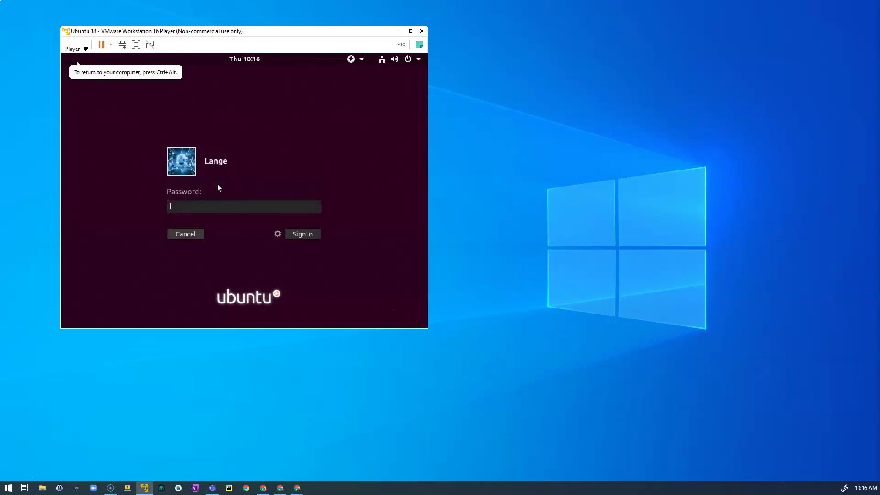
pyautogui.write('●●●●●●●●●')
pyautogui.press('Return')
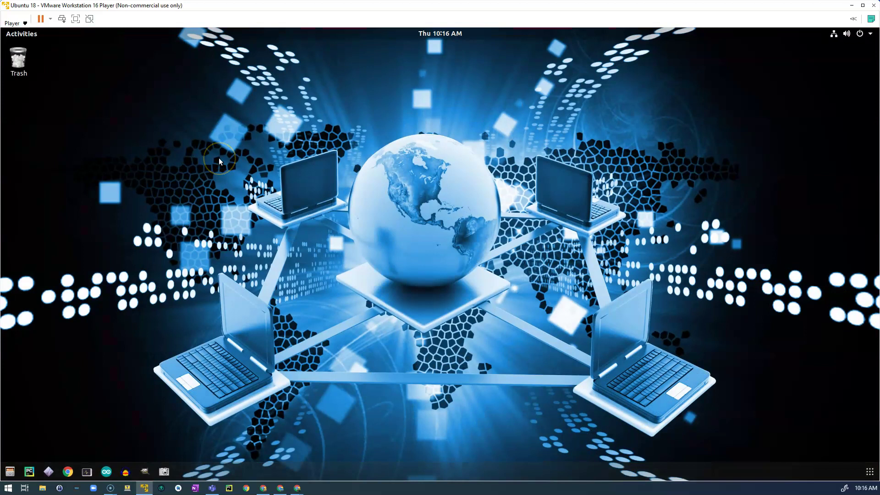
pyautogui.click(75, 19)
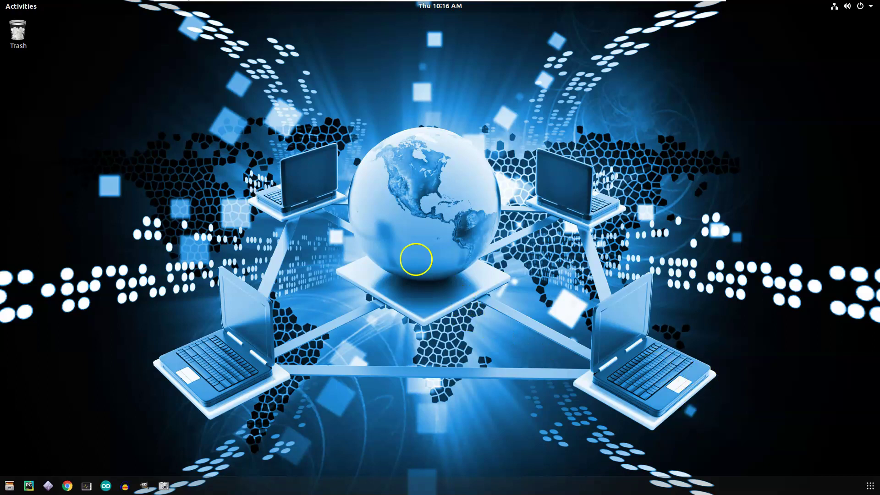
# - Look up the Shutdown Linux OS instructions in the OneNote notes and shut down Ubuntu from a terminal with sudo shutdown now
pyautogui.moveTo(326, 2)
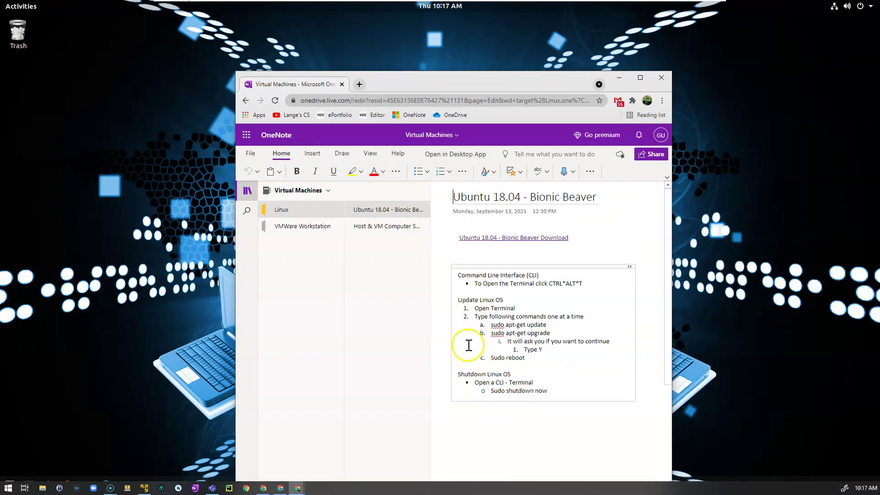
pyautogui.click(469, 374)
pyautogui.moveTo(469, 374); pyautogui.dragTo(516, 374)
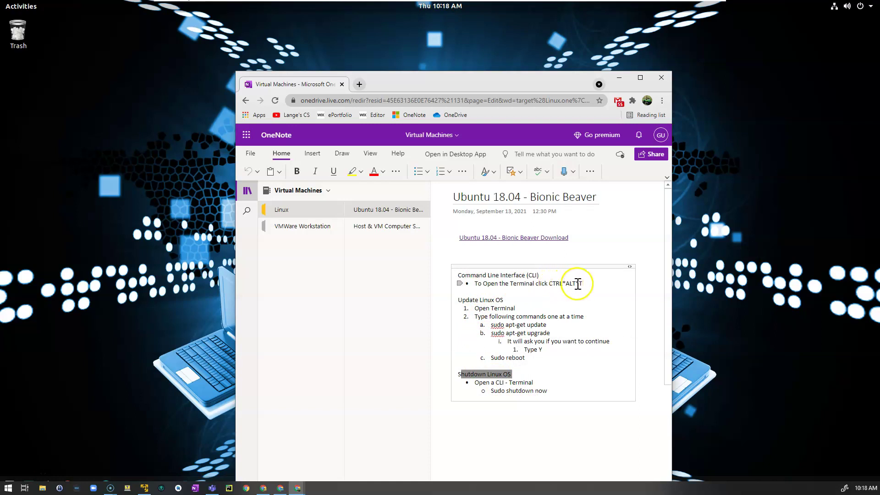
pyautogui.moveTo(490, 391); pyautogui.dragTo(556, 391)
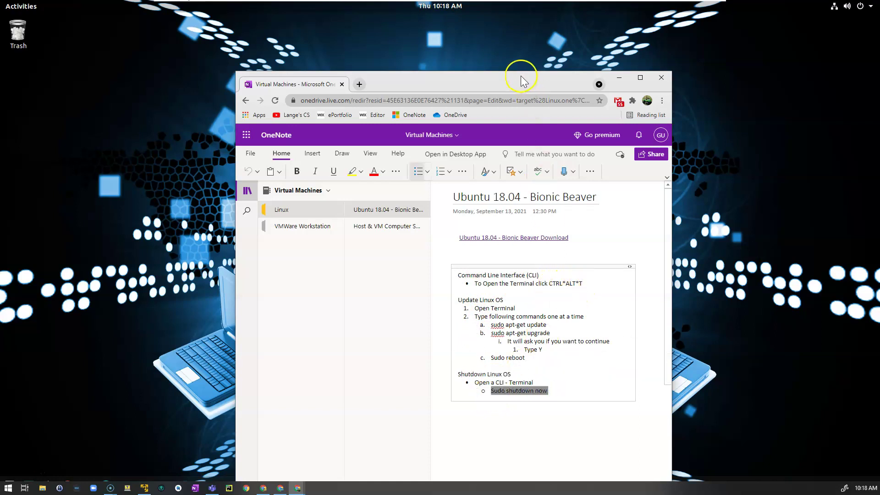
pyautogui.moveTo(521, 79); pyautogui.dragTo(548, 94)
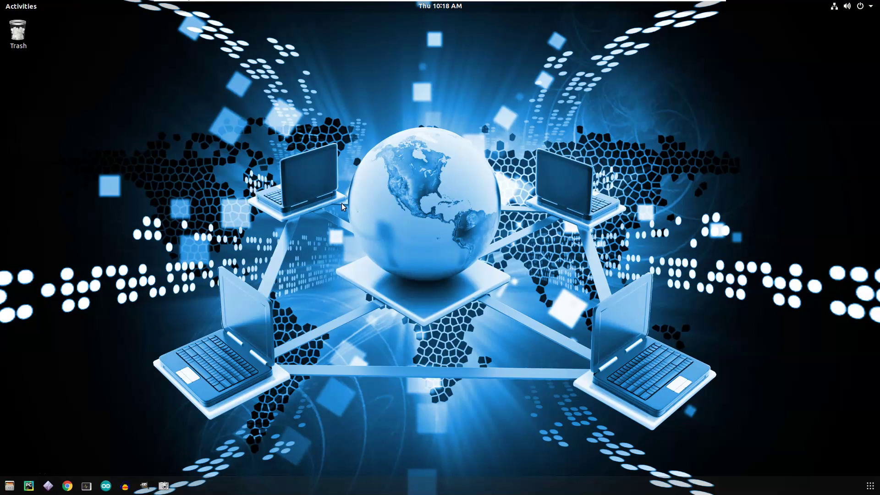
pyautogui.hotkey('ctrl', 'alt', 't')
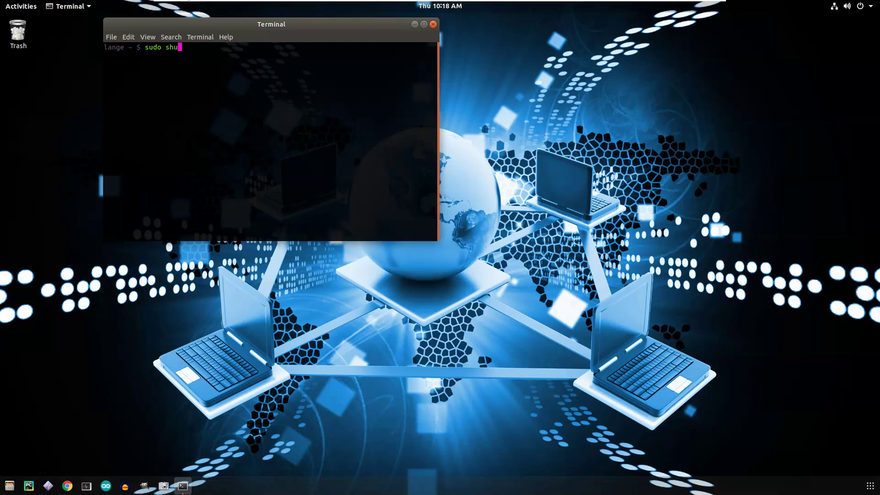
pyautogui.press('Return')
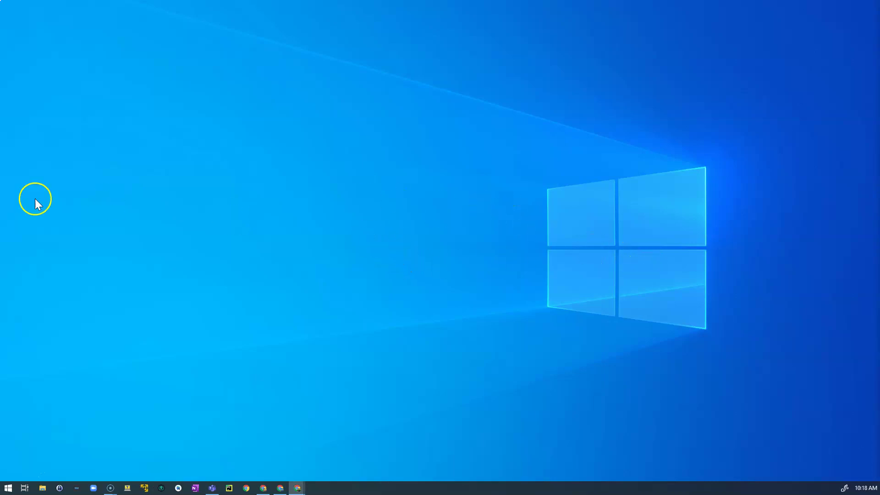
# - Switch to File Explorer and open the Backup folder inside VM > VMWare > Ubuntu, enlarging the folder icons along the way
pyautogui.press('super+e')
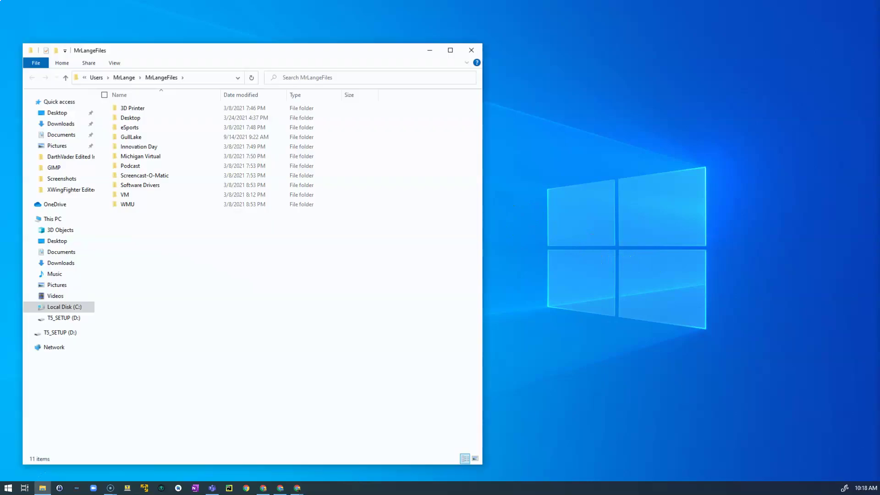
pyautogui.moveTo(285, 53); pyautogui.dragTo(631, 35)
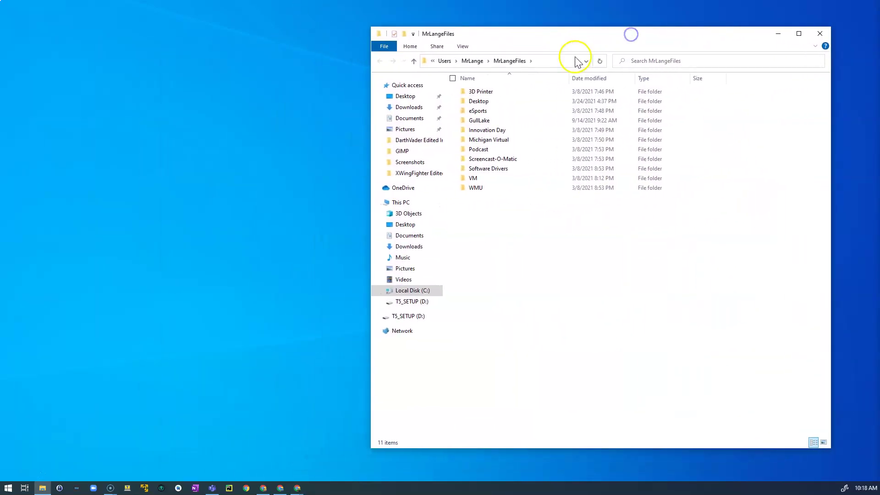
pyautogui.doubleClick(486, 180)
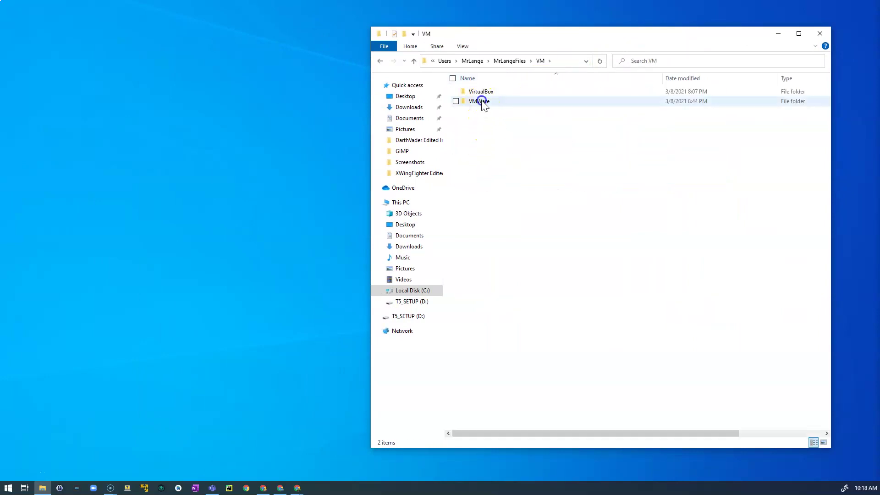
pyautogui.doubleClick(481, 101)
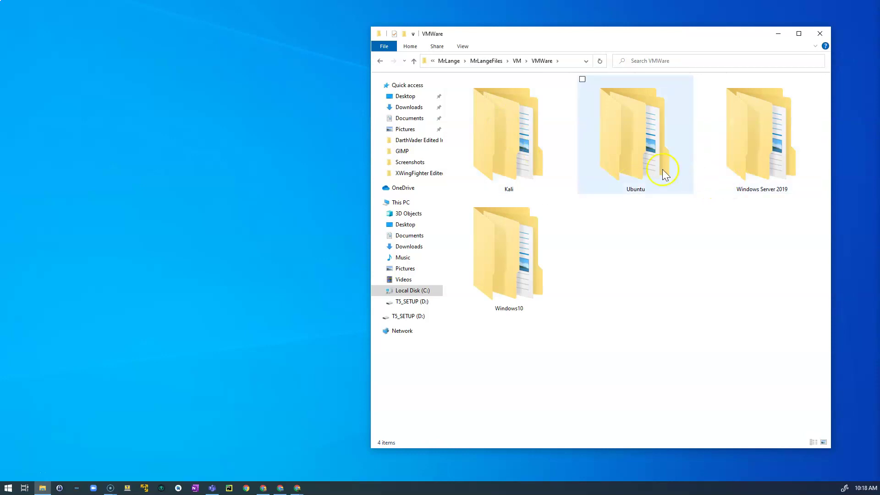
pyautogui.doubleClick(640, 170)
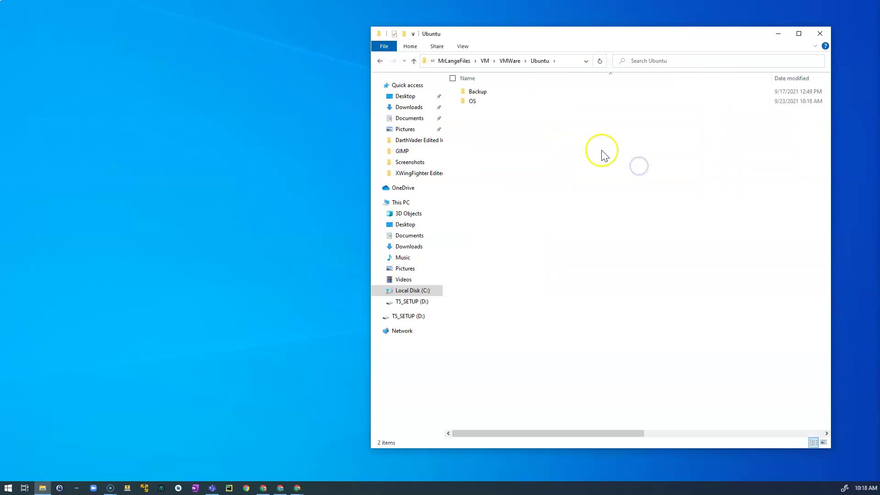
pyautogui.moveTo(475, 93)
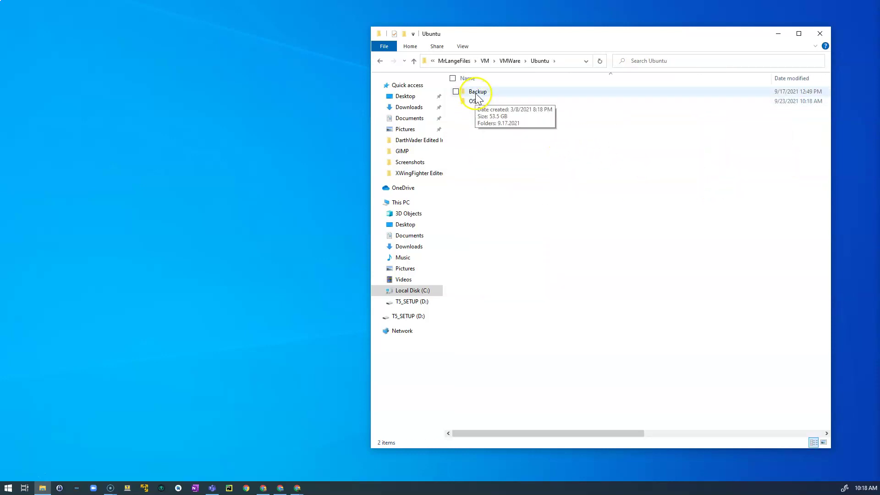
pyautogui.keyDown('ctrl'); pyautogui.scroll(1, 550, 209); pyautogui.keyUp('ctrl')
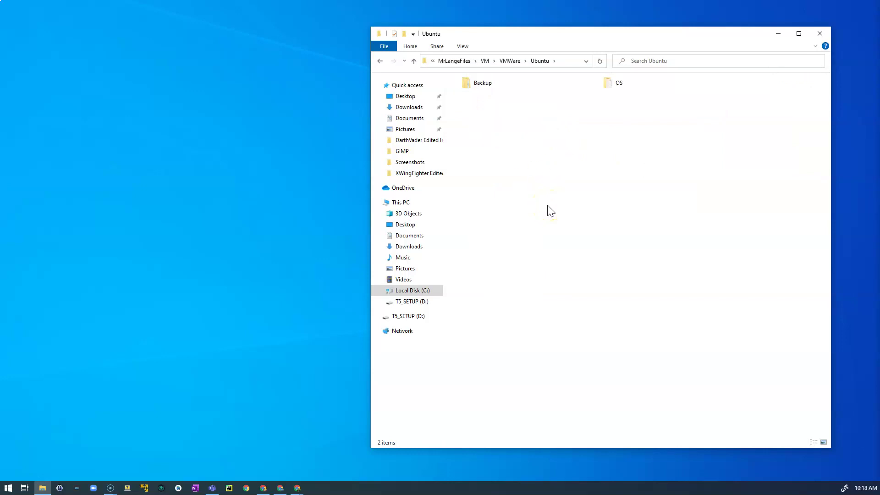
pyautogui.keyDown('ctrl'); pyautogui.scroll(3, 549, 208); pyautogui.keyUp('ctrl')
pyautogui.keyDown('ctrl'); pyautogui.scroll(2, 550, 210); pyautogui.keyUp('ctrl')
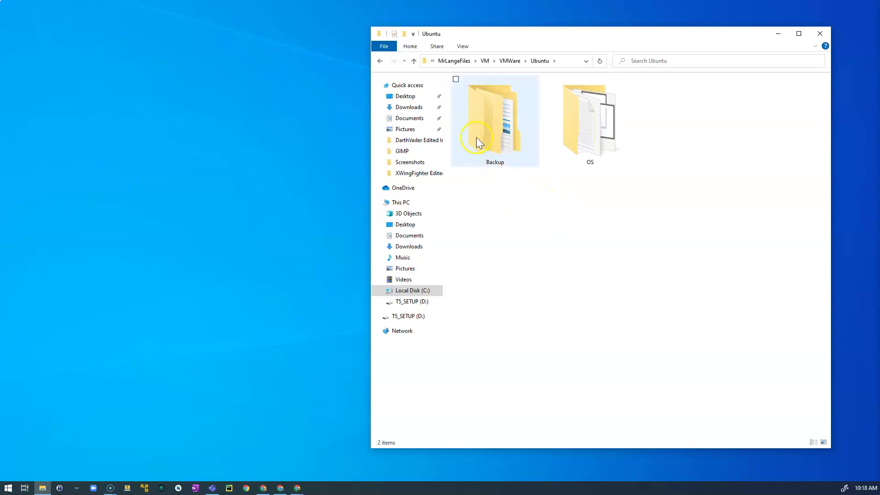
pyautogui.doubleClick(490, 130)
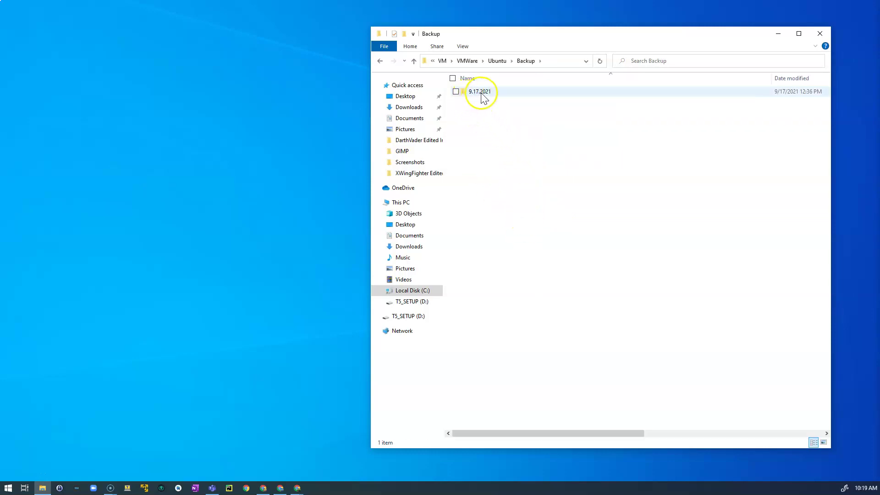
# - Create a folder named 9.23.2021 in the Ubuntu Backup folder and open it
pyautogui.click(511, 171)
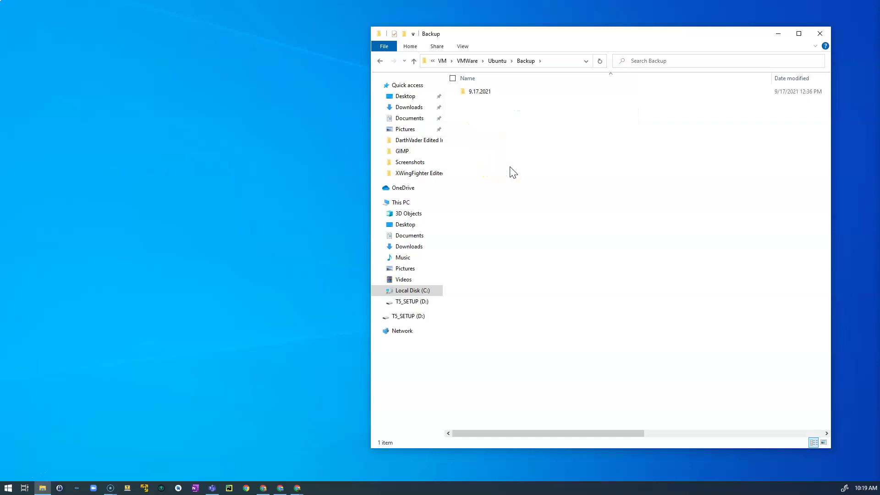
pyautogui.hotkey('ctrl', 'shift', 'n')
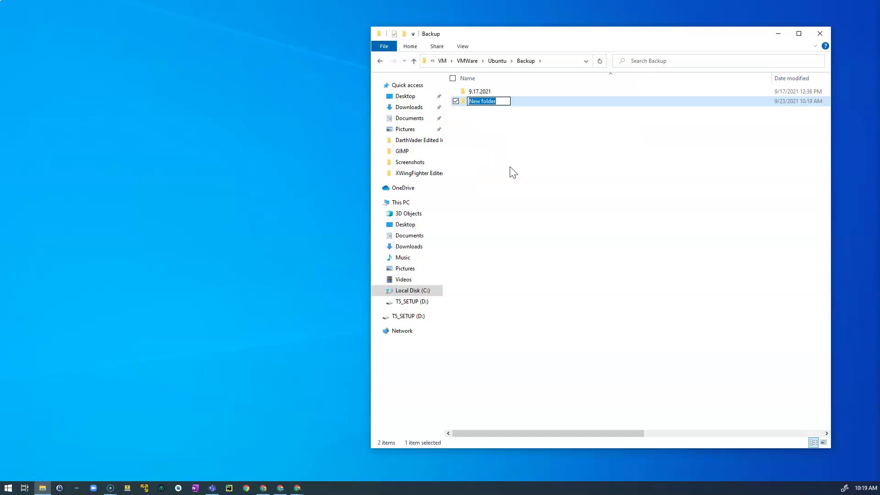
pyautogui.write('9.23.2021')
pyautogui.press('Return')
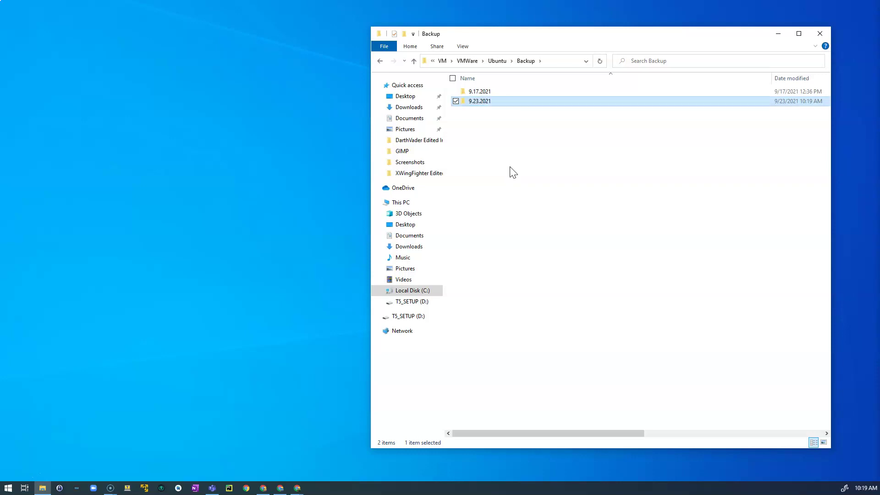
pyautogui.press('Return')
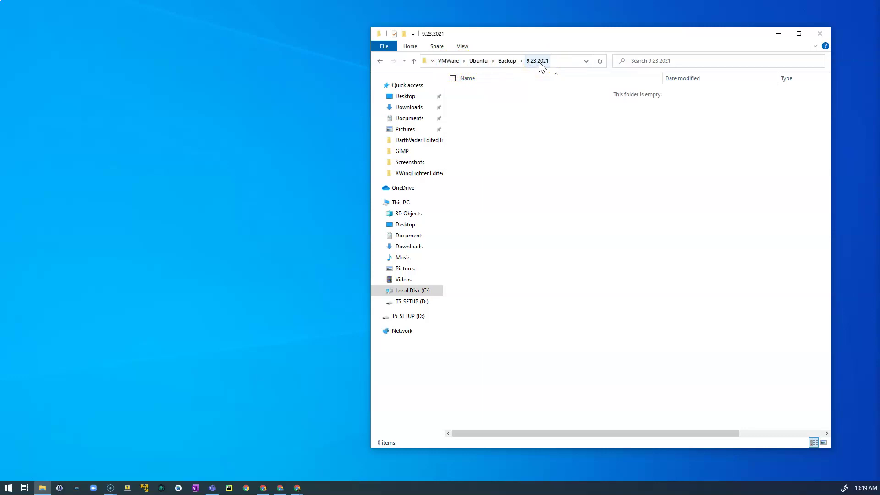
pyautogui.rightClick(482, 62)
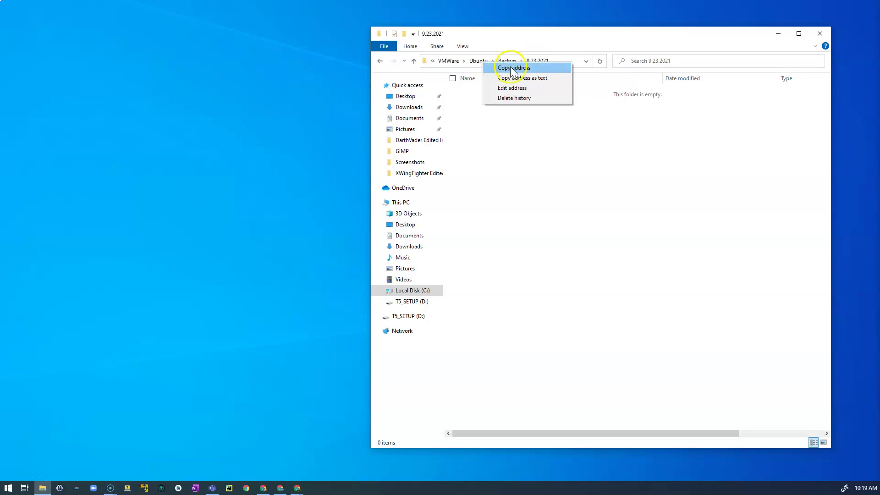
pyautogui.click(512, 97)
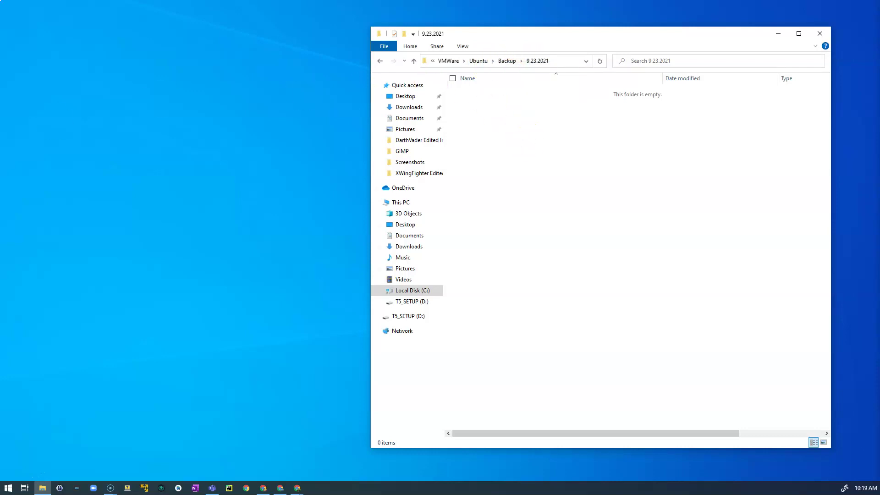
# - Open a second File Explorer window on the VM > VMWare > Ubuntu > OS folder and arrange it beside the 9.23.2021 backup window
pyautogui.press('super+e')
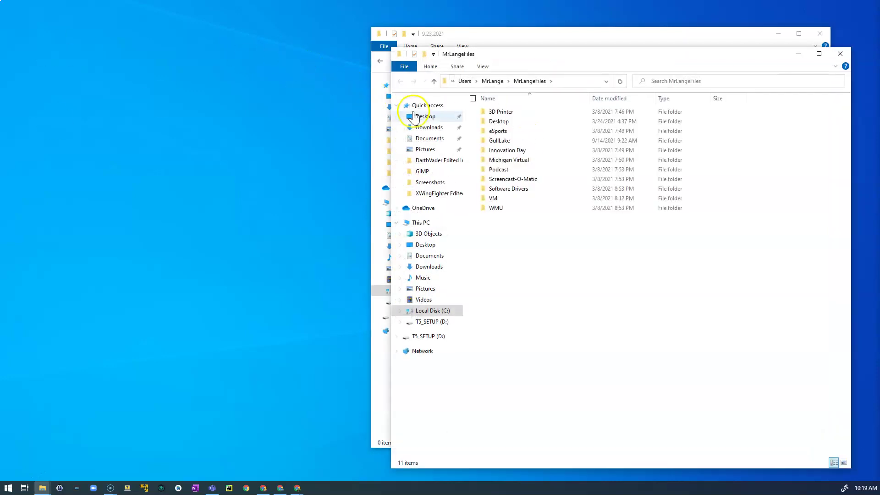
pyautogui.moveTo(603, 55); pyautogui.dragTo(254, 52)
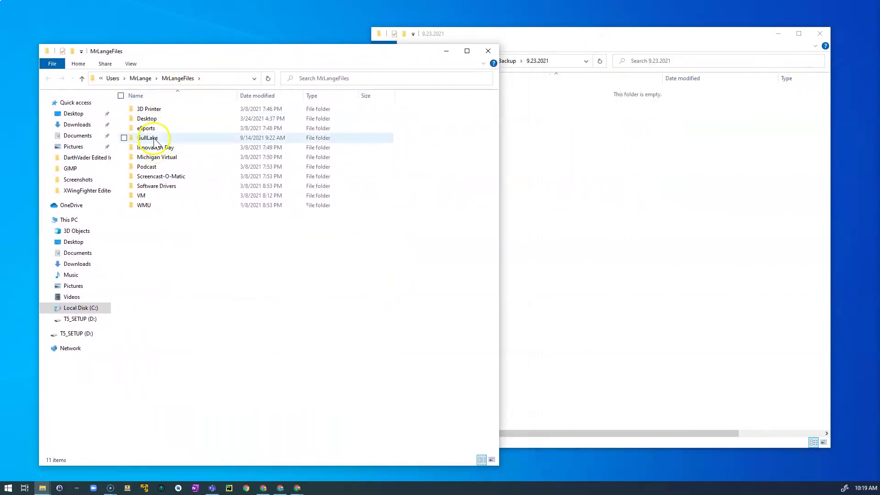
pyautogui.doubleClick(146, 196)
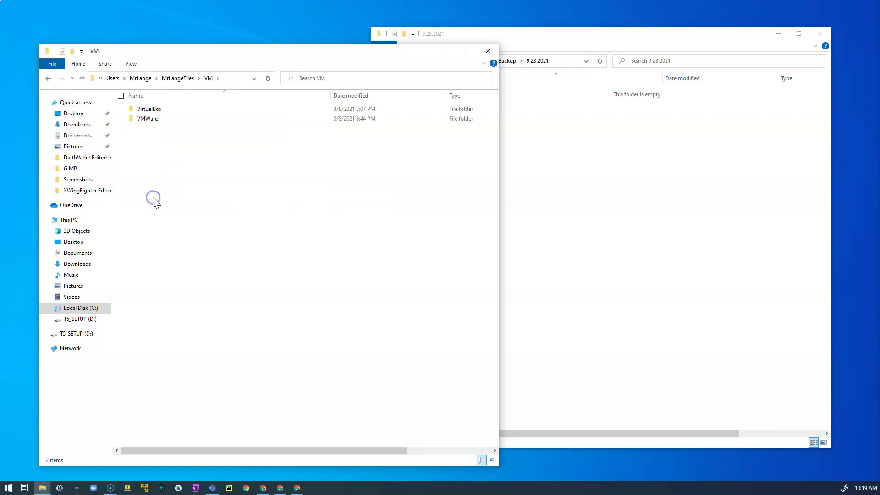
pyautogui.doubleClick(151, 119)
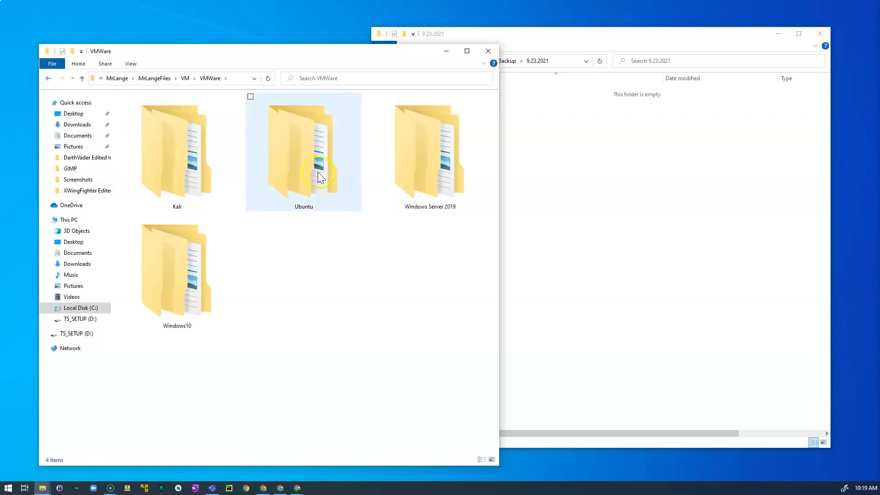
pyautogui.doubleClick(296, 172)
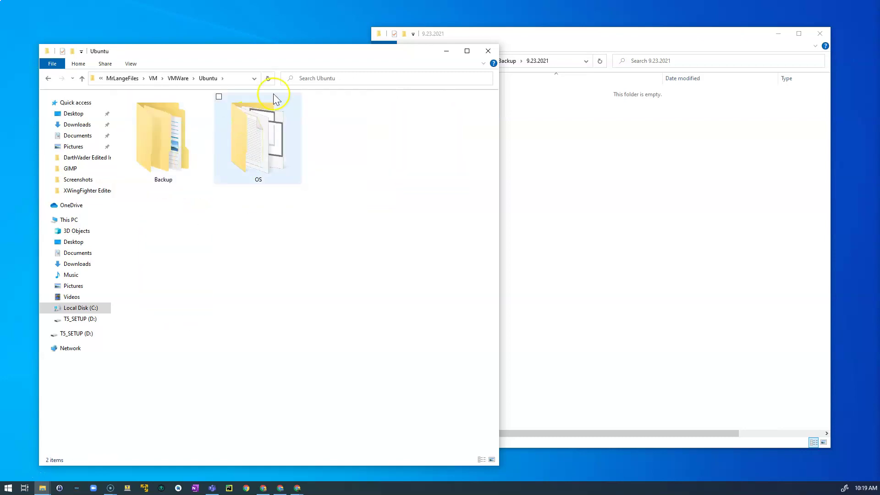
pyautogui.moveTo(288, 61); pyautogui.dragTo(232, 49)
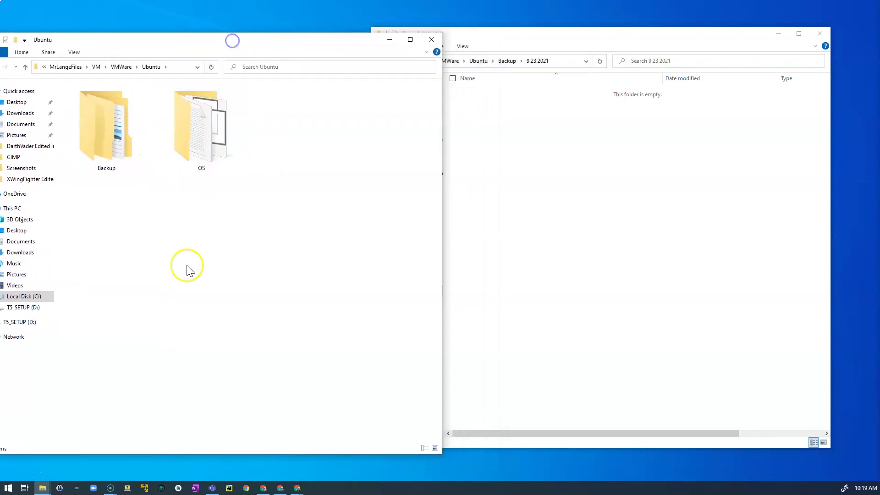
pyautogui.doubleClick(213, 164)
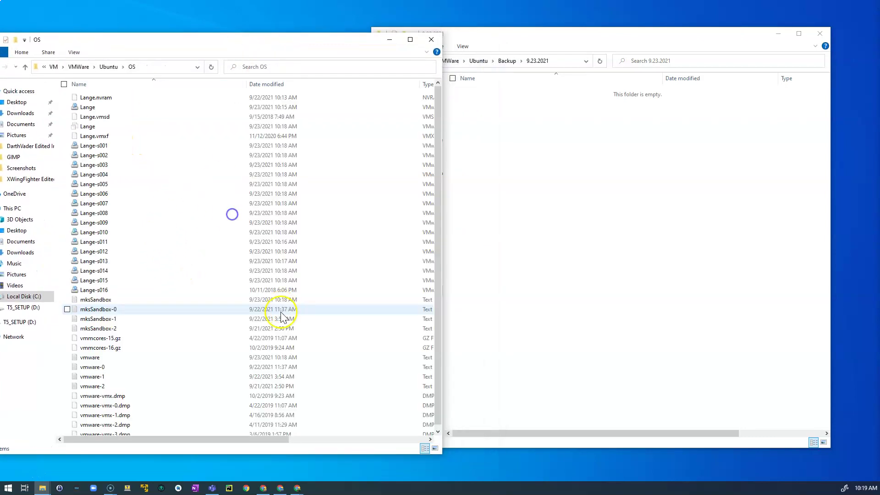
pyautogui.moveTo(598, 37); pyautogui.dragTo(672, 39)
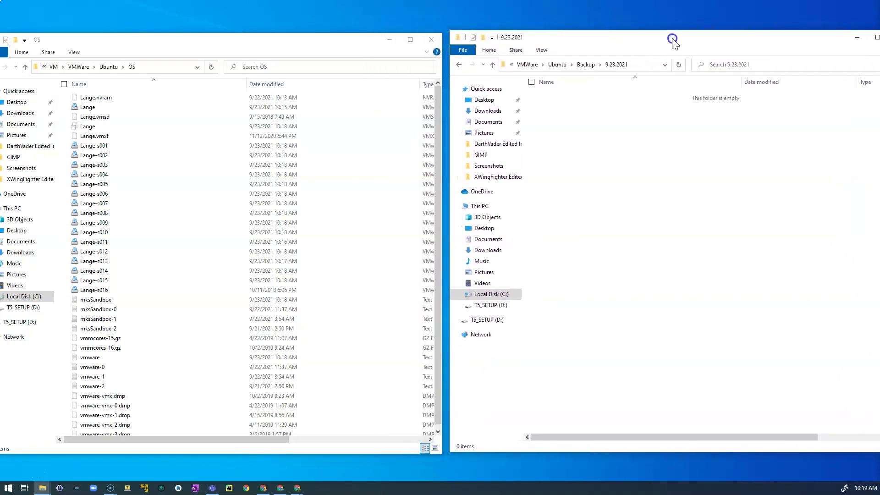
pyautogui.moveTo(334, 40); pyautogui.dragTo(361, 31)
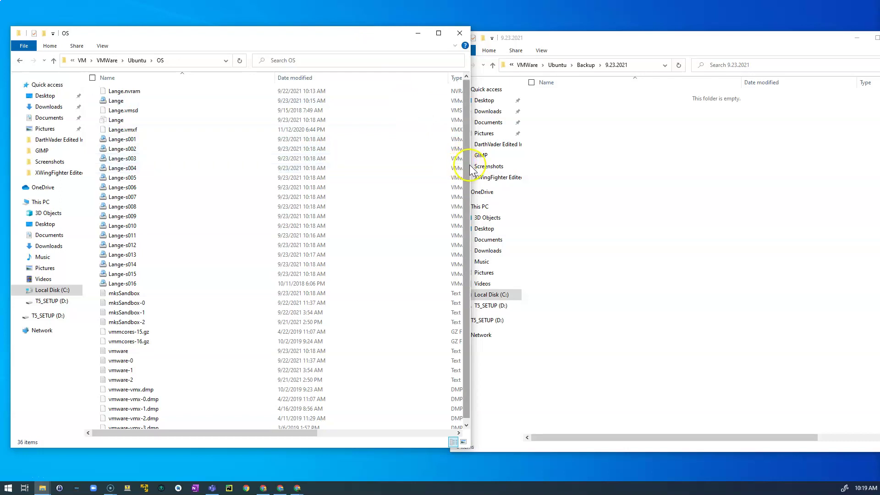
# - Narrow the OS and 9.23.2021 folder windows and place them side by side without overlap
pyautogui.moveTo(470, 164); pyautogui.dragTo(398, 166)
pyautogui.moveTo(720, 36); pyautogui.dragTo(660, 32)
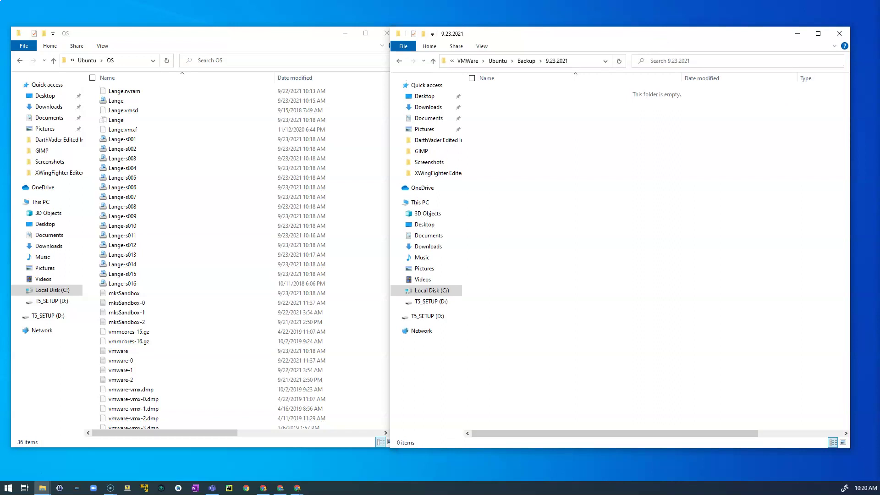
pyautogui.moveTo(849, 166); pyautogui.dragTo(793, 166)
pyautogui.moveTo(652, 31); pyautogui.dragTo(679, 35)
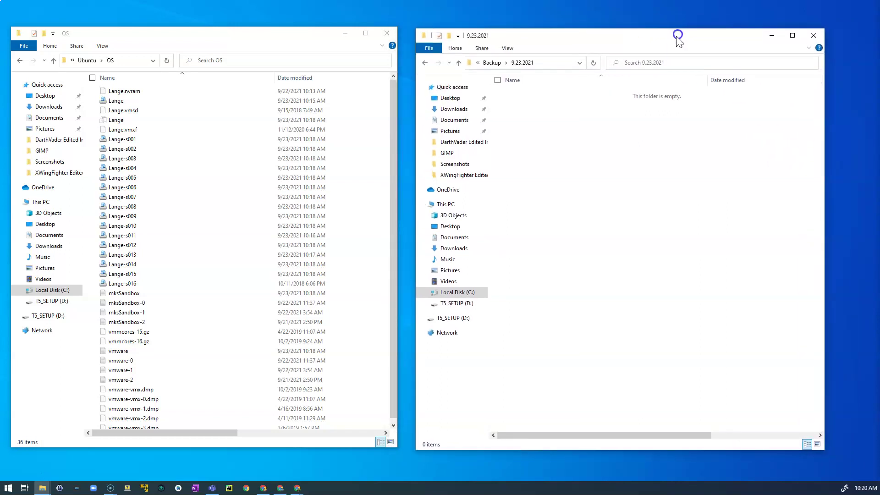
# - Copy all files from the Ubuntu OS folder into the 9.23.2021 backup folder, moving the copy progress window aside
pyautogui.click(360, 209)
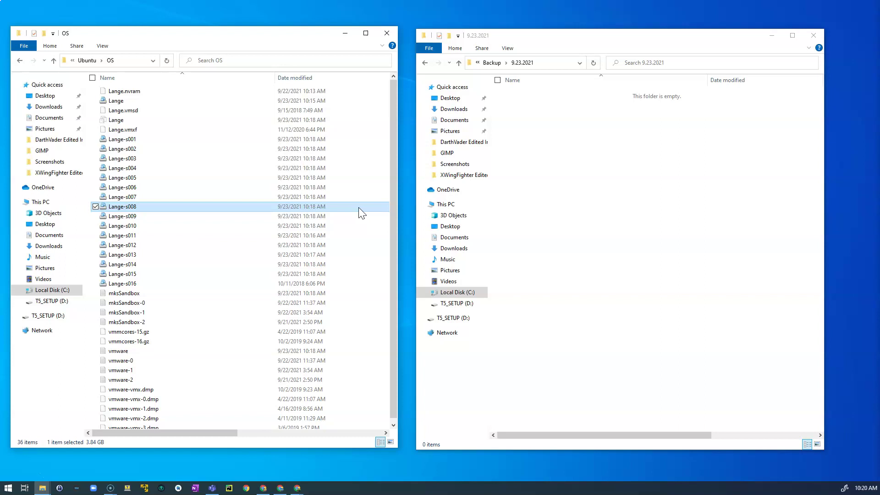
pyautogui.hotkey('ctrl', 'a')
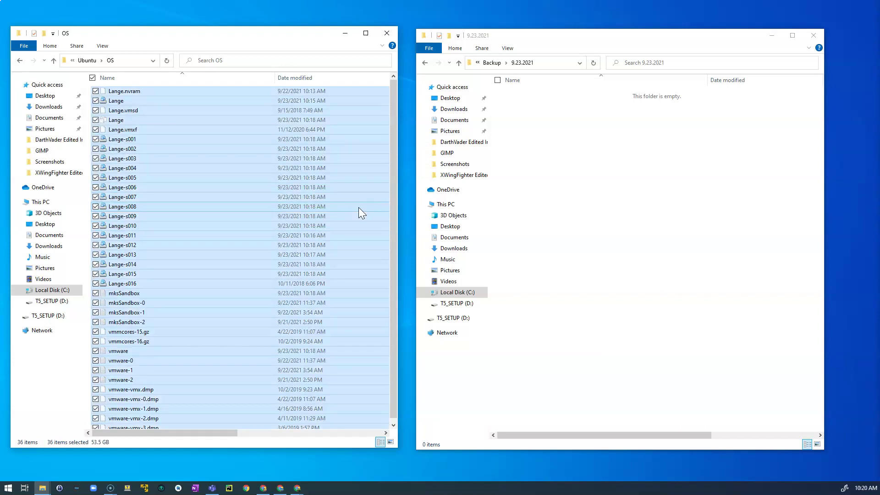
pyautogui.click(621, 198)
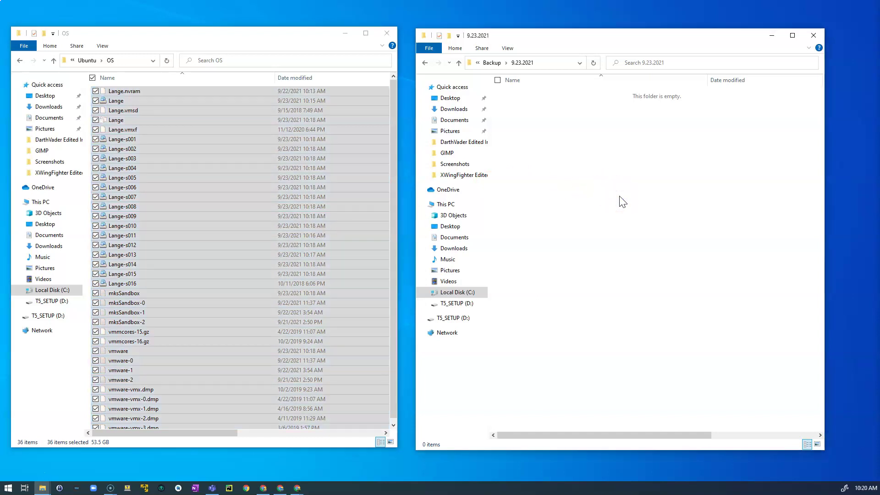
pyautogui.hotkey('ctrl', 'v')
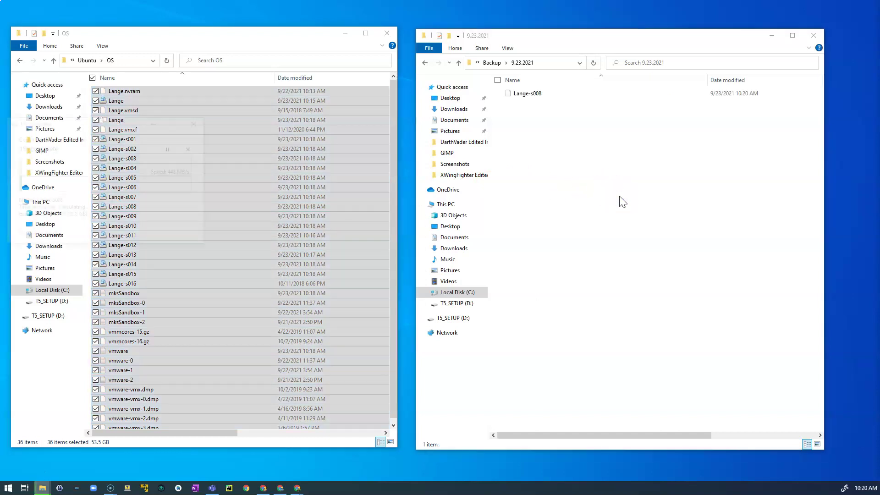
pyautogui.click(529, 168)
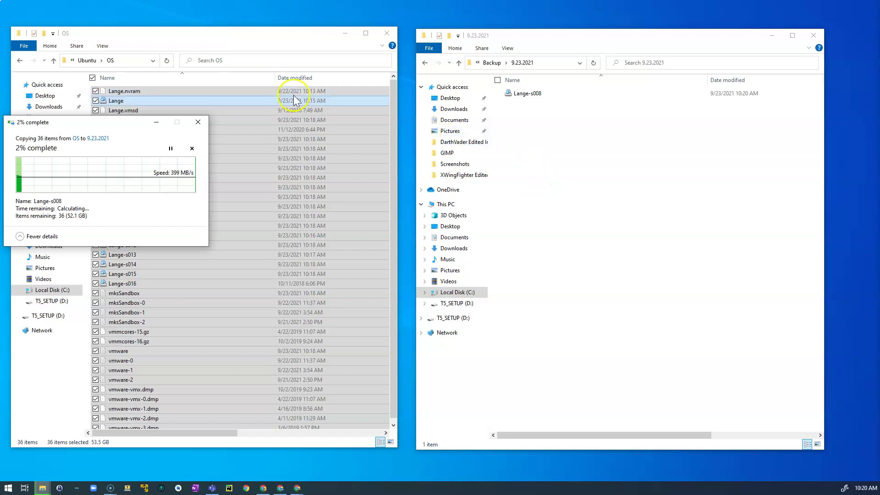
pyautogui.moveTo(124, 122); pyautogui.dragTo(397, 247)
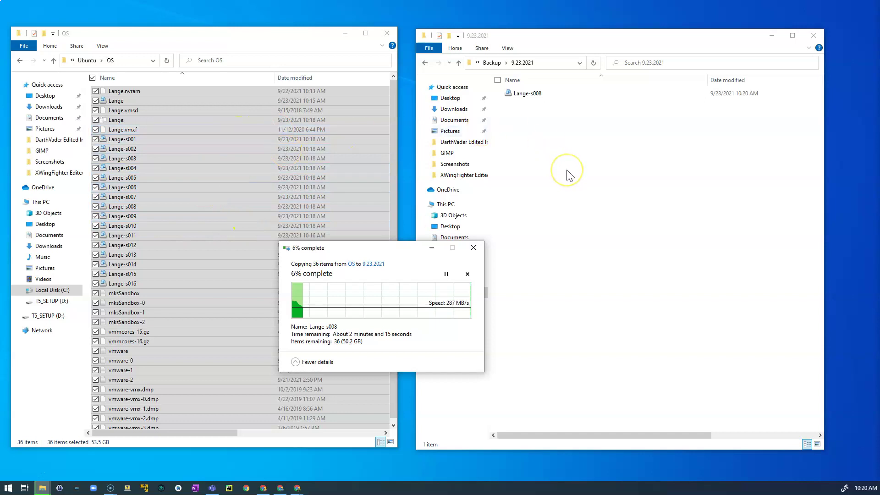
pyautogui.click(565, 170)
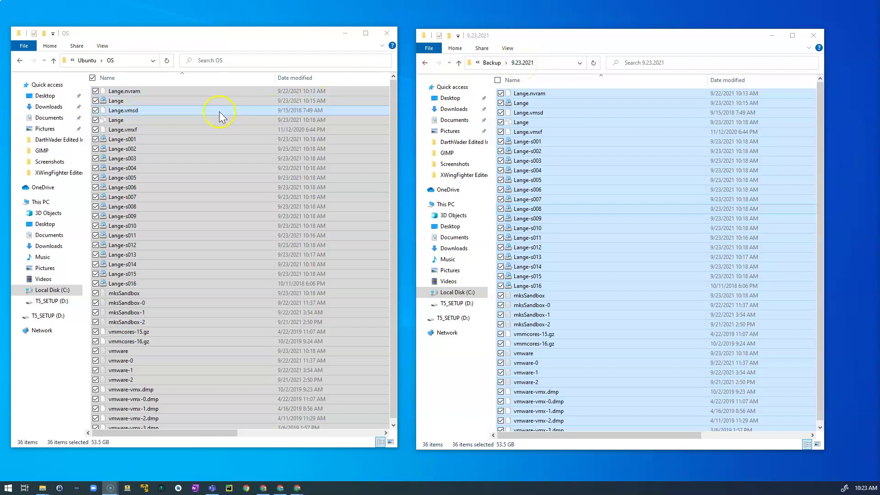
# - Close both the OS and the 9.23.2021 File Explorer windows
pyautogui.click(287, 33)
pyautogui.click(387, 34)
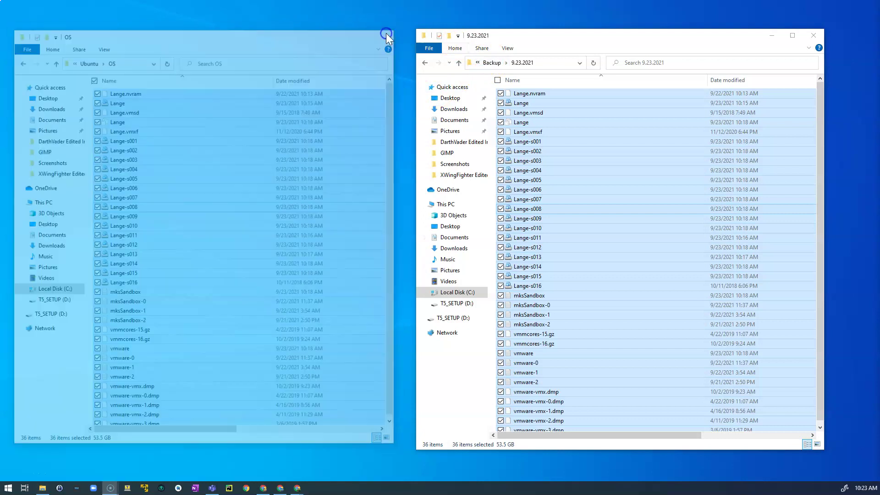
pyautogui.click(814, 36)
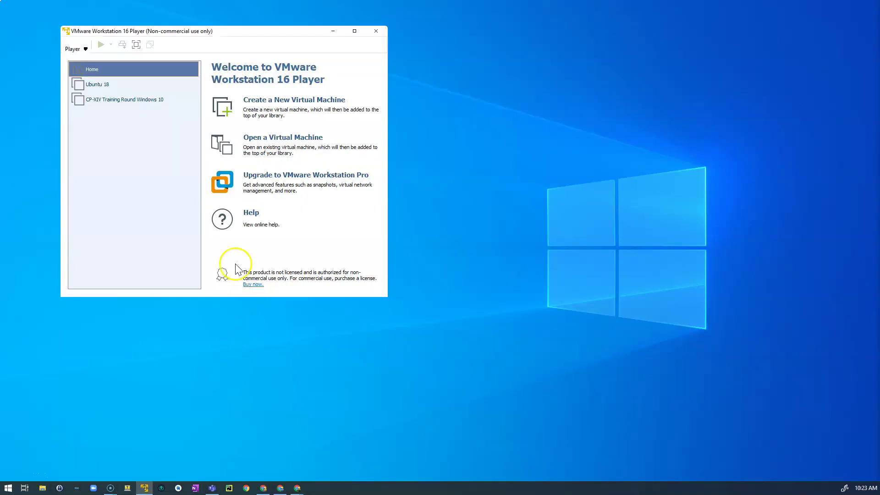
# - Start the Ubuntu 18 virtual machine in a maximized window and switch its full-screen mode on and off again
pyautogui.doubleClick(92, 84)
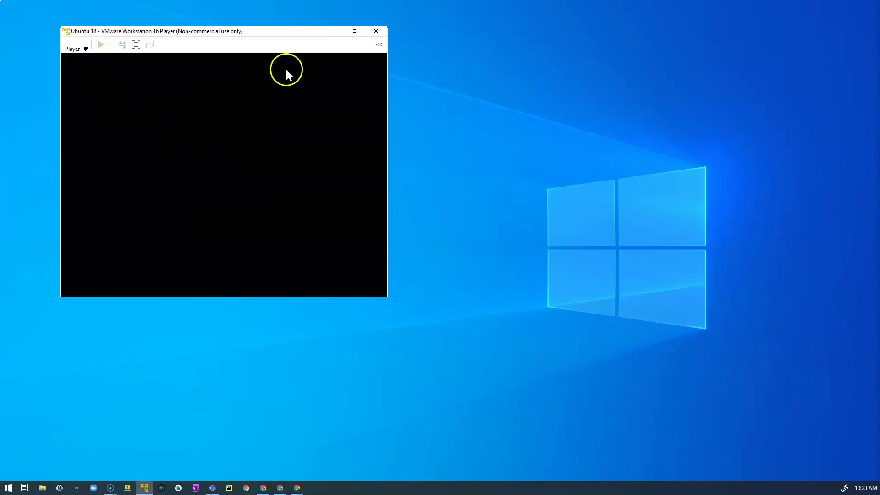
pyautogui.click(354, 31)
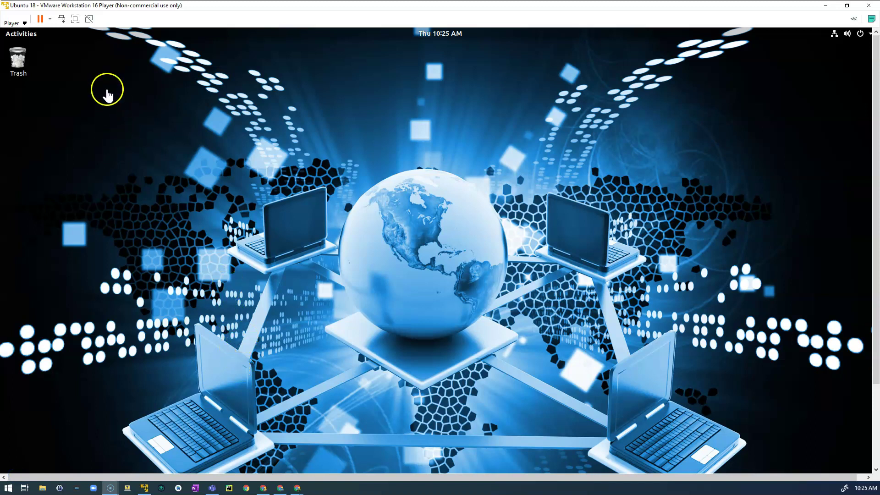
pyautogui.click(75, 19)
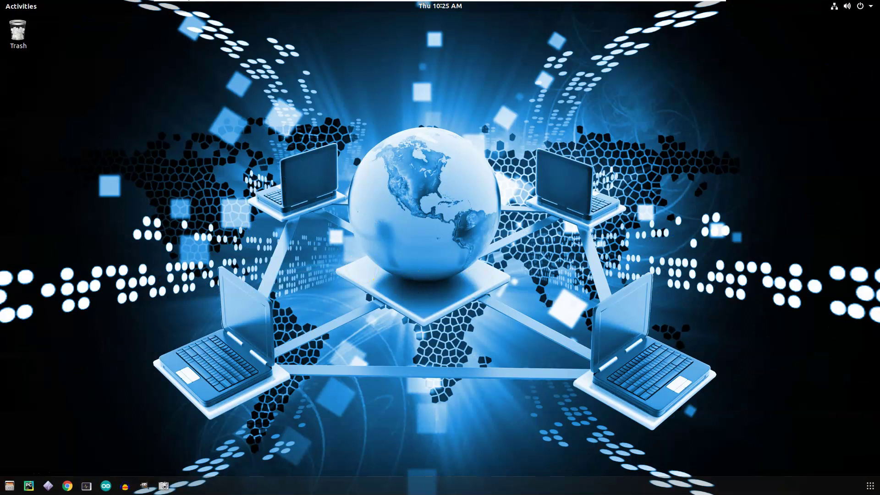
pyautogui.moveTo(188, 1)
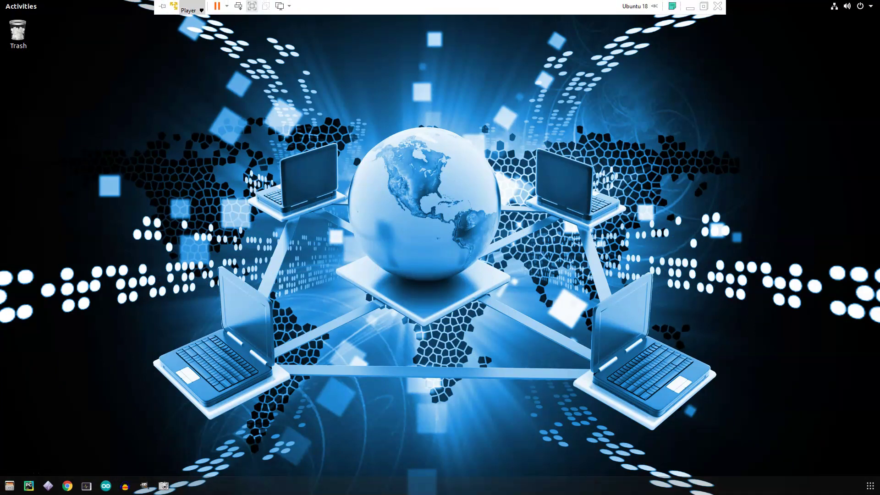
pyautogui.click(252, 7)
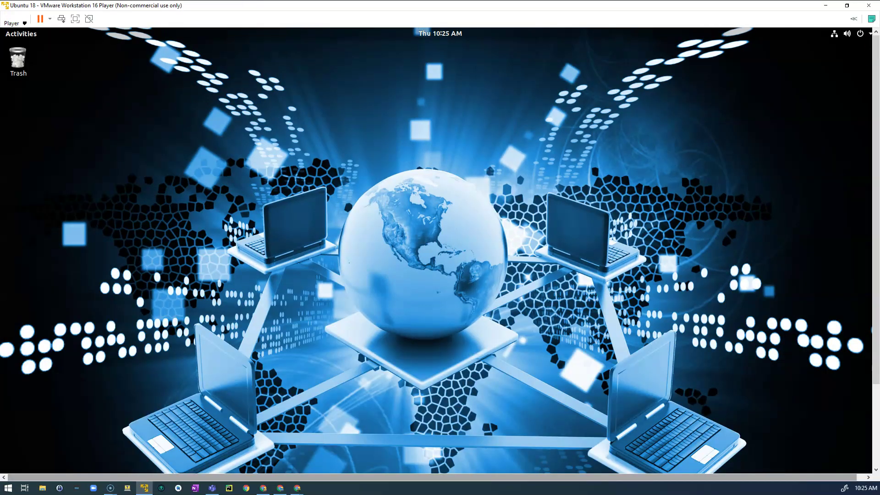
# - Bring over the OneNote window, read the Update Linux OS instructions on the Ubuntu 18.04 page, and move it away again
pyautogui.moveTo(879, 83); pyautogui.dragTo(608, 58)
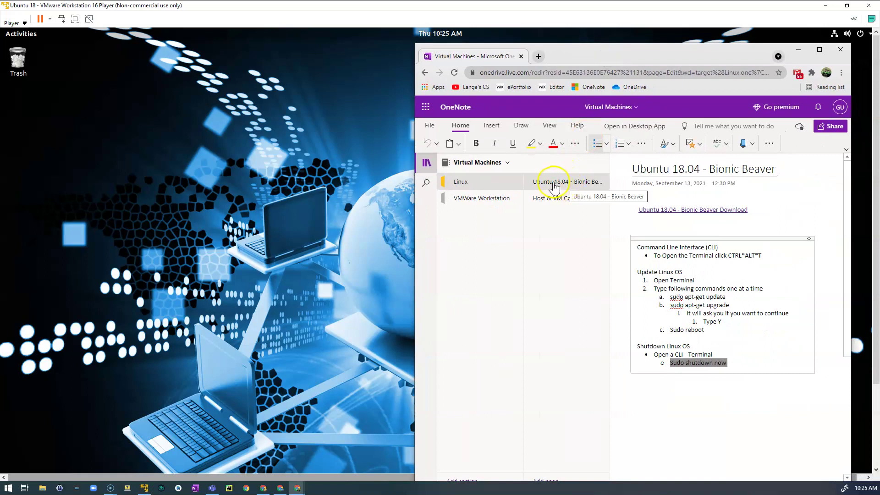
pyautogui.moveTo(640, 275); pyautogui.dragTo(683, 275)
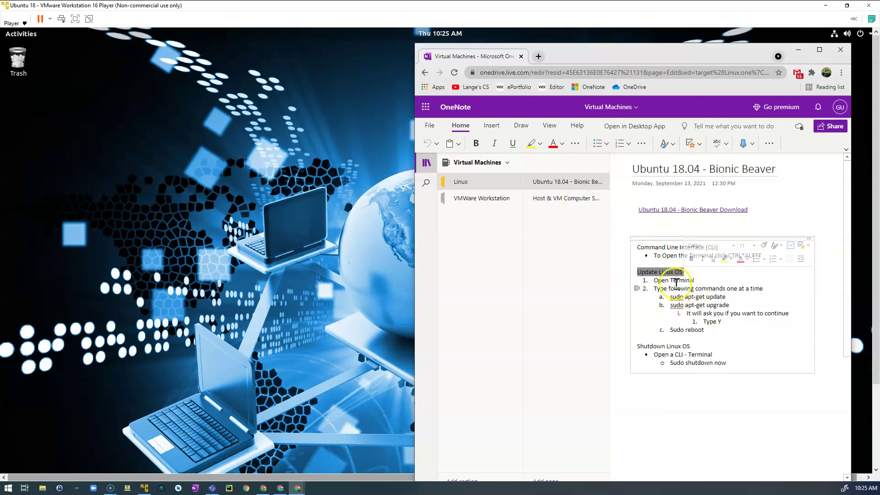
pyautogui.moveTo(654, 280); pyautogui.dragTo(691, 281)
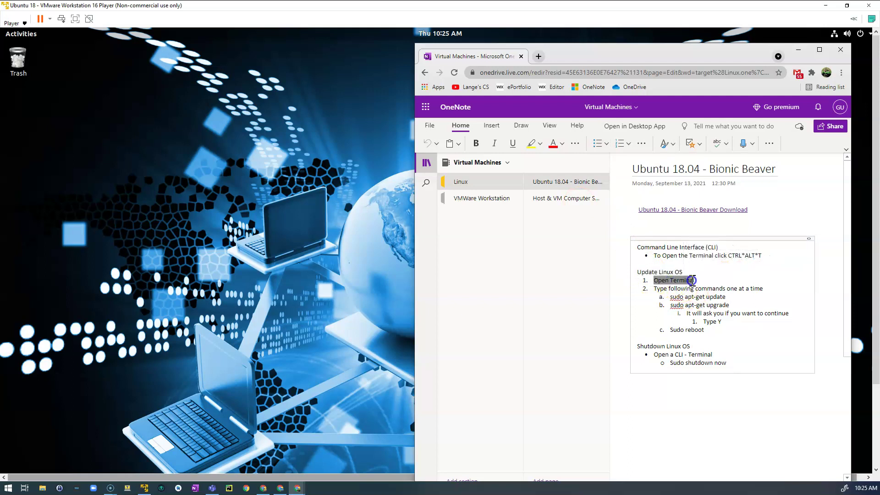
pyautogui.moveTo(664, 255); pyautogui.dragTo(779, 254)
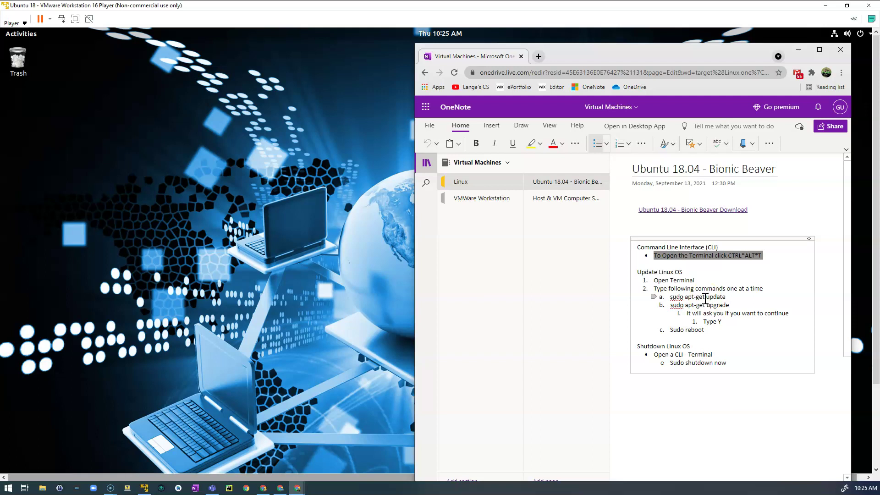
pyautogui.moveTo(707, 306); pyautogui.dragTo(734, 305)
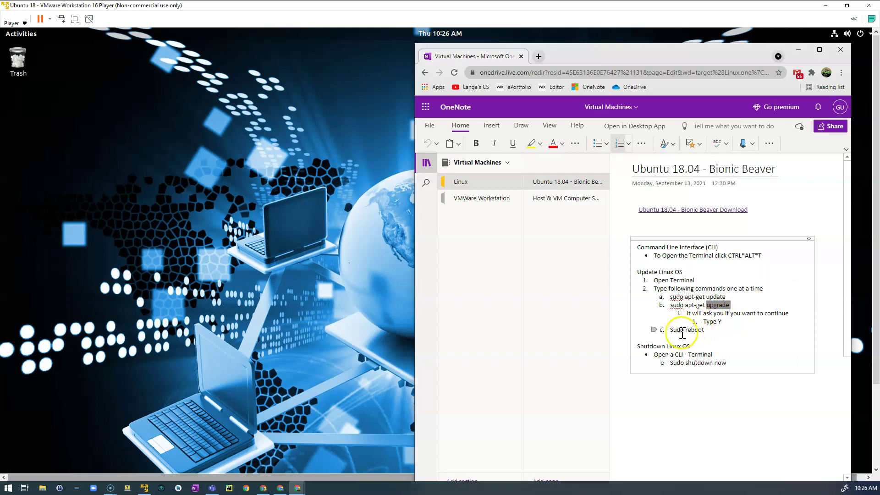
pyautogui.moveTo(672, 330); pyautogui.dragTo(708, 331)
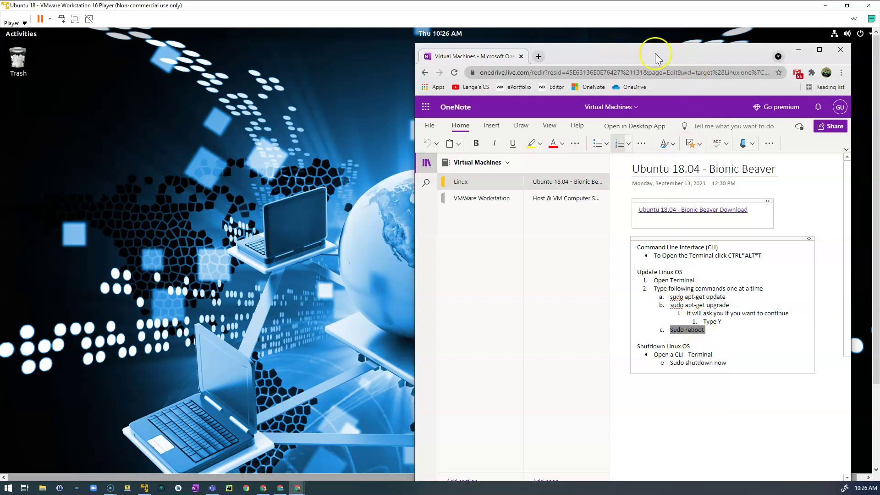
pyautogui.moveTo(651, 55); pyautogui.dragTo(879, 98)
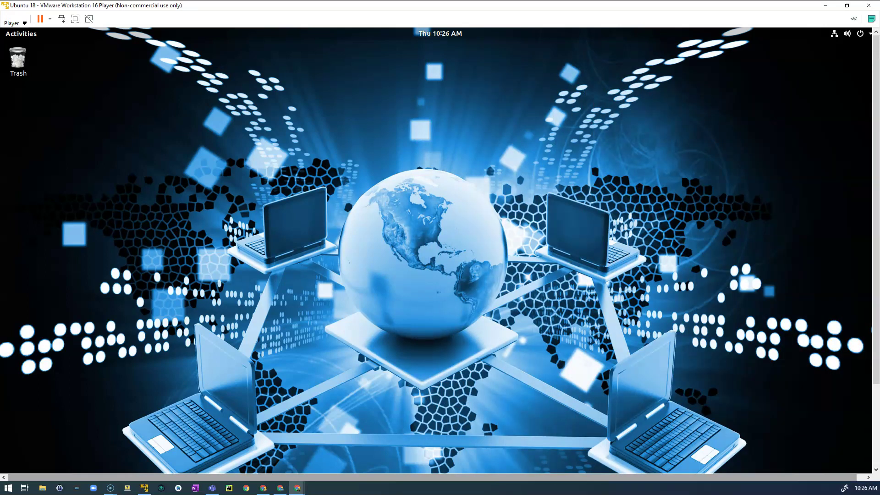
# - Show Ubuntu in full screen and run sudo apt-get update in a new terminal, entering the account password
pyautogui.click(75, 18)
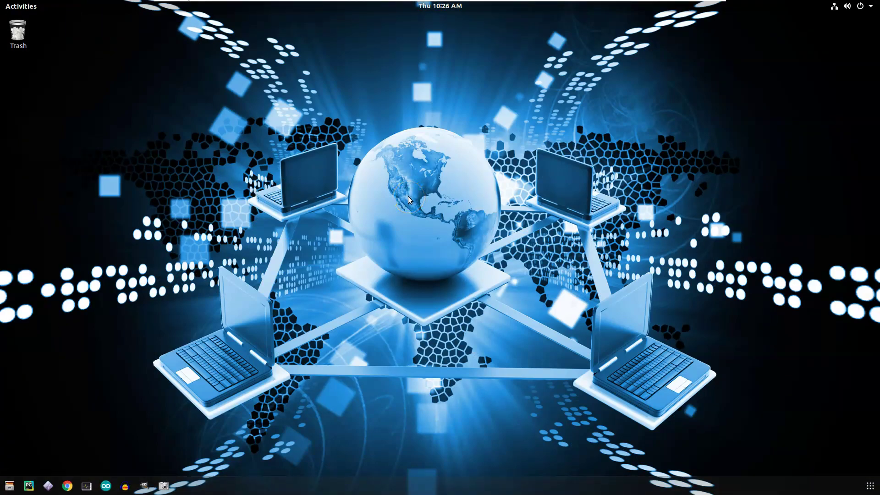
pyautogui.hotkey('ctrl', 'alt', 't')
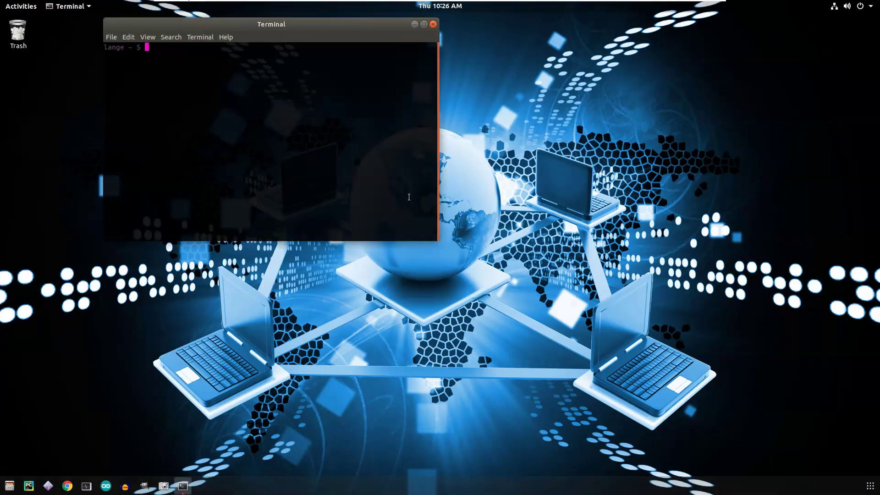
pyautogui.write('sudo apt-get update')
pyautogui.press('Return')
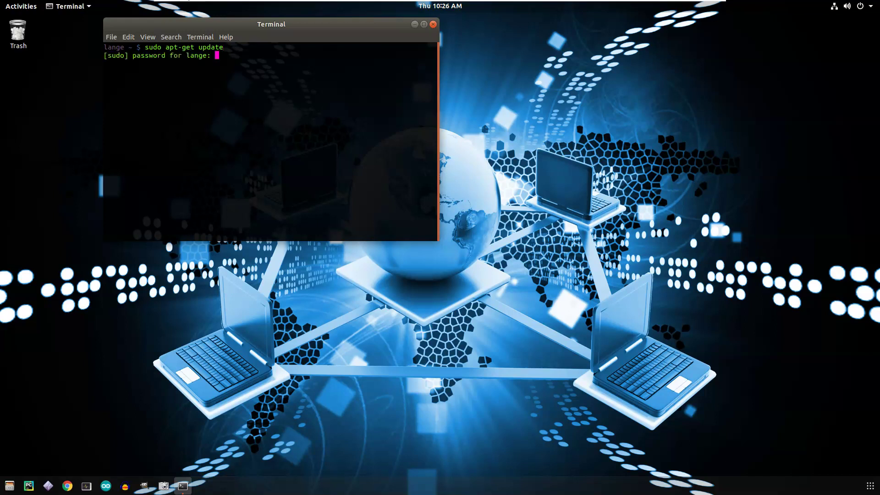
pyautogui.press('Return')
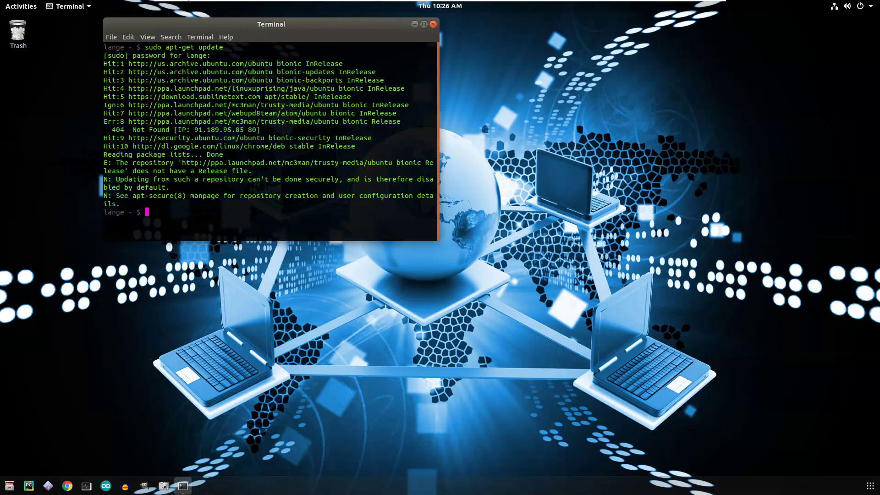
# - Run sudo apt-get upgrade, answer y to continue, and enlarge the terminal window
pyautogui.press('Up')
pyautogui.press('BackSpace')
pyautogui.press('BackSpace')
pyautogui.press('BackSpace')
pyautogui.press('BackSpace')
pyautogui.write('grade')
pyautogui.press('Return')
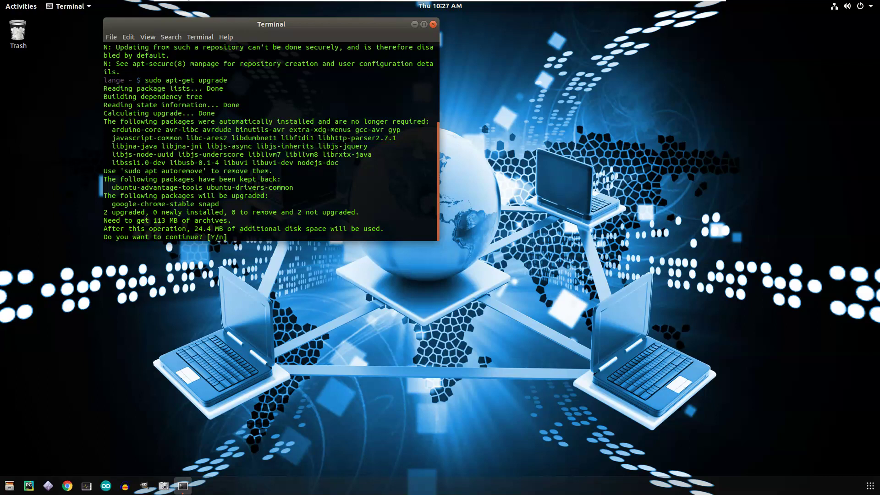
pyautogui.write('y')
pyautogui.press('Return')
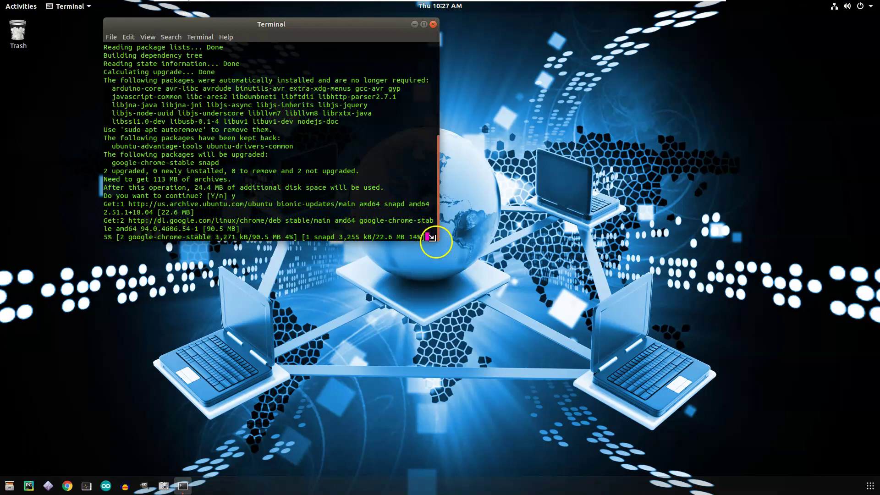
pyautogui.moveTo(434, 239); pyautogui.dragTo(718, 421)
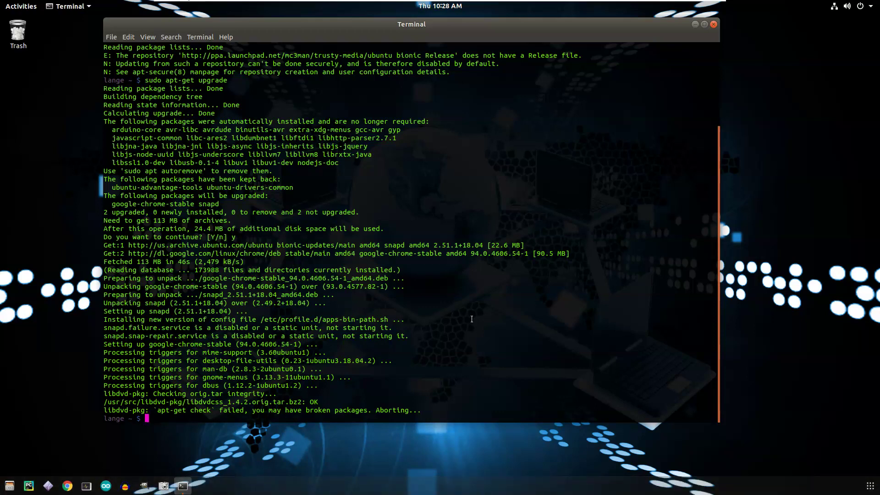
# - Restart Ubuntu from the terminal with sudo reboot
pyautogui.press('Up')
pyautogui.press('BackSpace')
pyautogui.press('BackSpace')
pyautogui.press('BackSpace')
pyautogui.press('BackSpace')
pyautogui.press('BackSpace')
pyautogui.press('BackSpace')
pyautogui.press('BackSpace')
pyautogui.press('BackSpace')
pyautogui.press('BackSpace')
pyautogui.write('reboot')
pyautogui.press('Return')
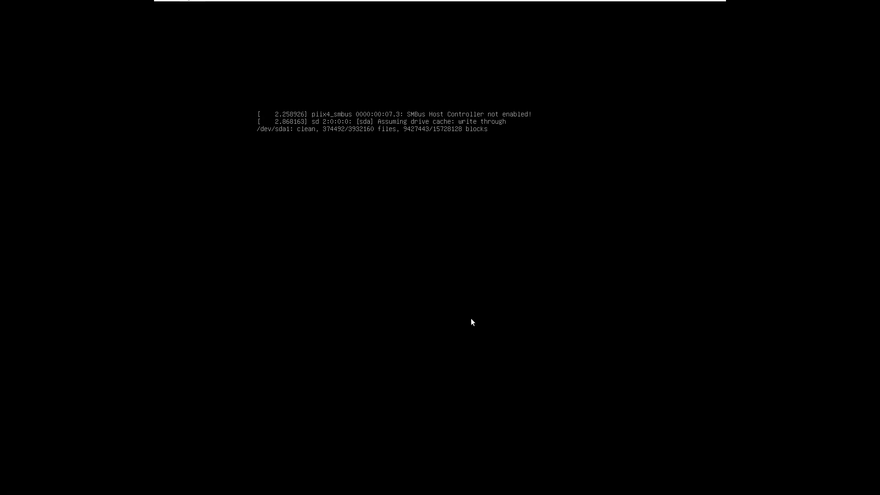
# - Sign in to Ubuntu with the account password and leave full-screen mode
pyautogui.click(417, 238)
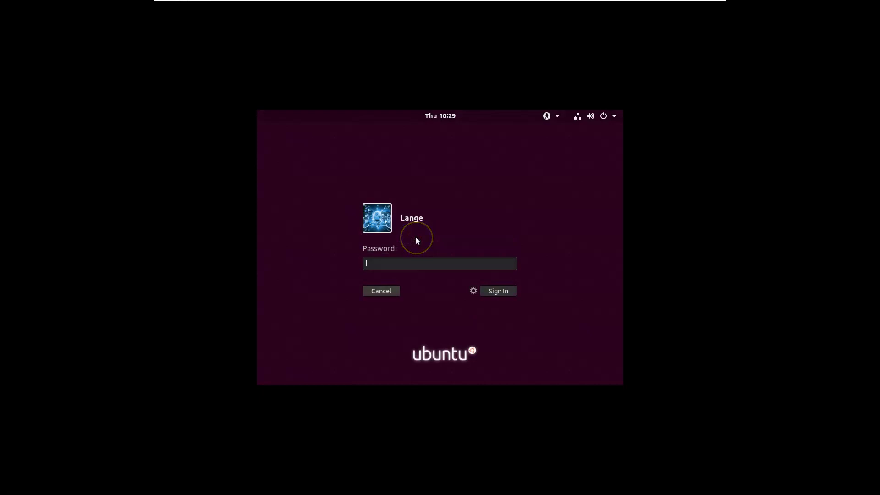
pyautogui.write('•••••••••')
pyautogui.press('Return')
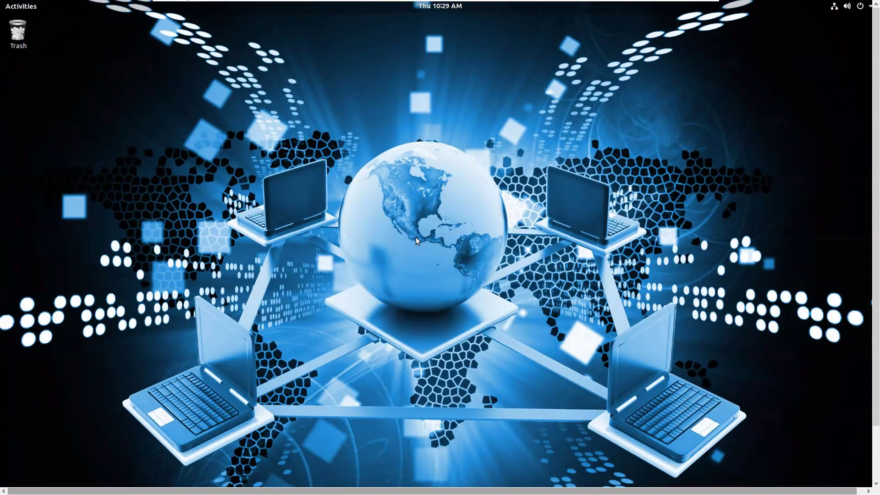
pyautogui.moveTo(158, 2)
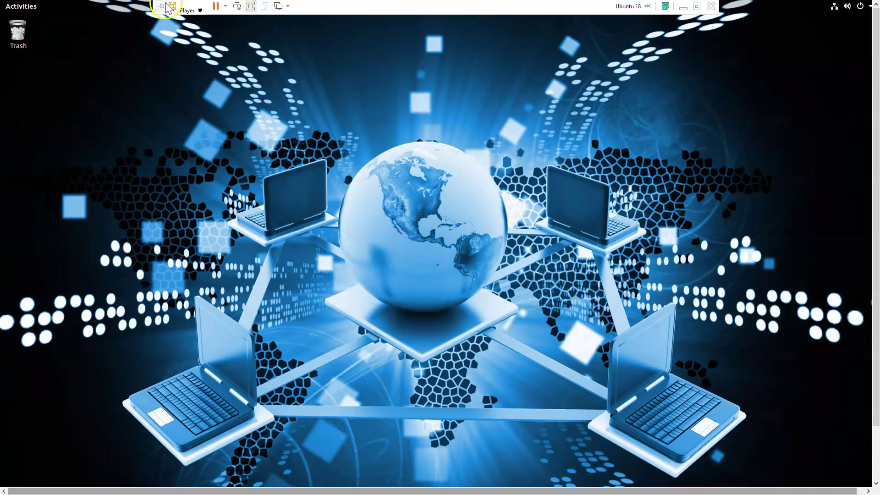
pyautogui.click(250, 6)
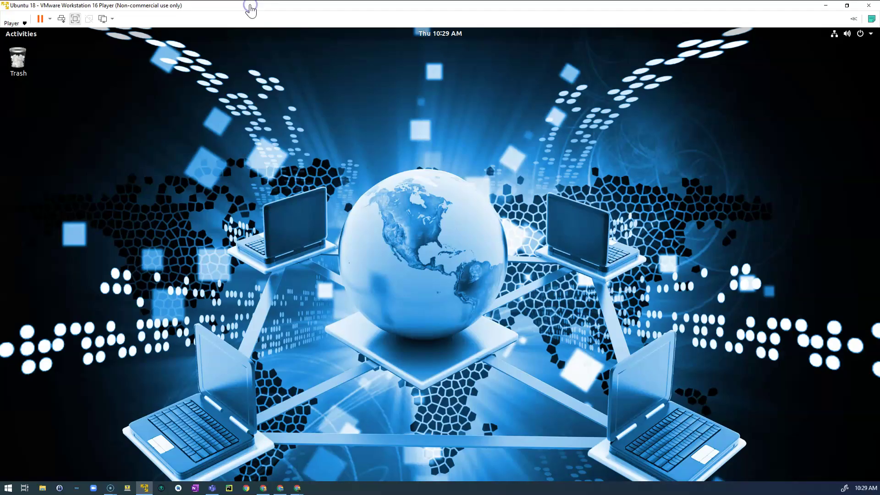
# - Show the Ubuntu virtual machine in full screen and open System Monitor
pyautogui.click(75, 19)
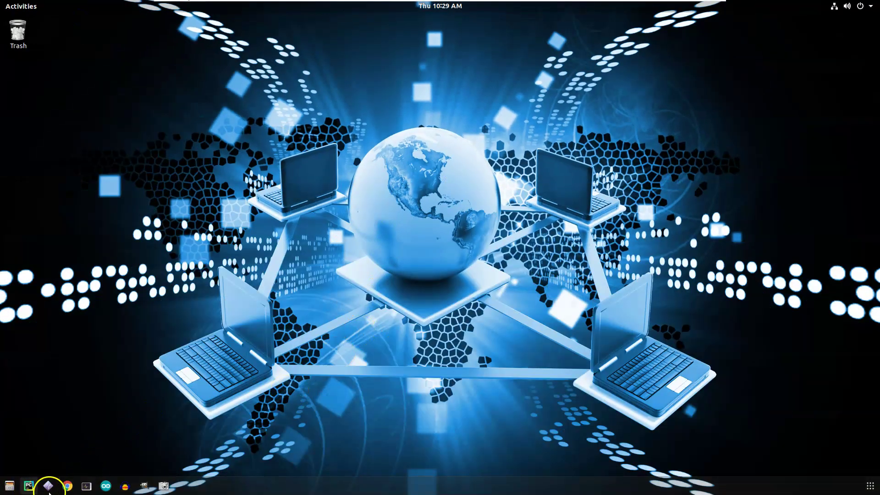
pyautogui.click(86, 485)
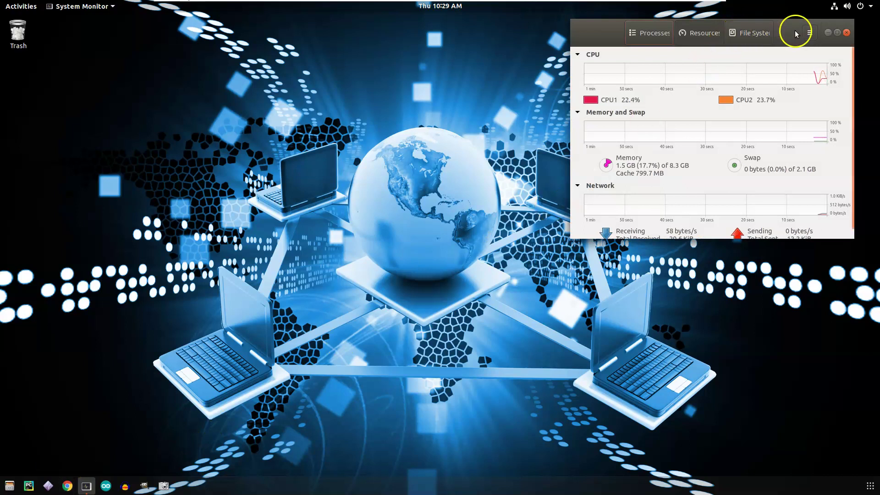
# - Search the installed applications for "syst", return to the desktop and make the System Monitor window taller to fit all its resource graphs
pyautogui.click(871, 486)
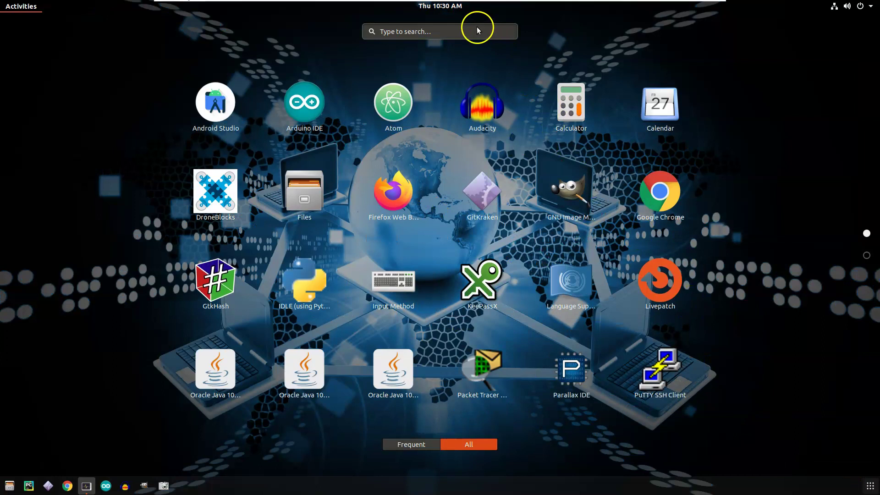
pyautogui.write('syst')
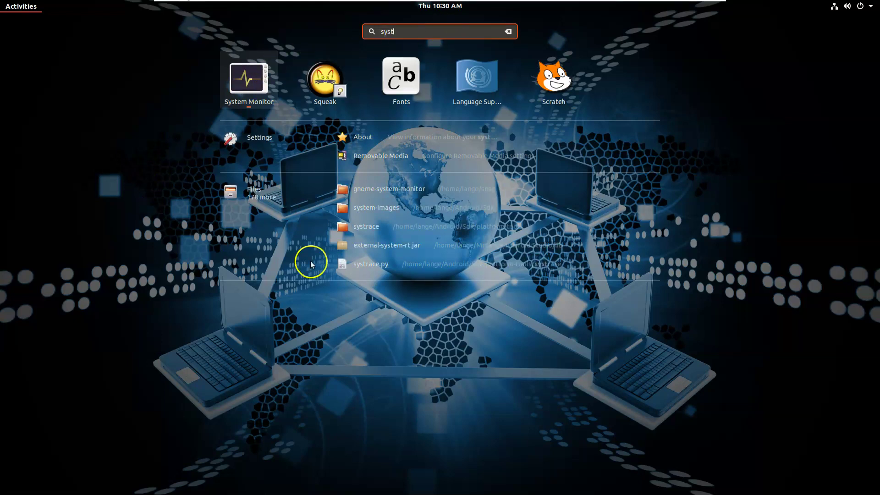
pyautogui.click(22, 9)
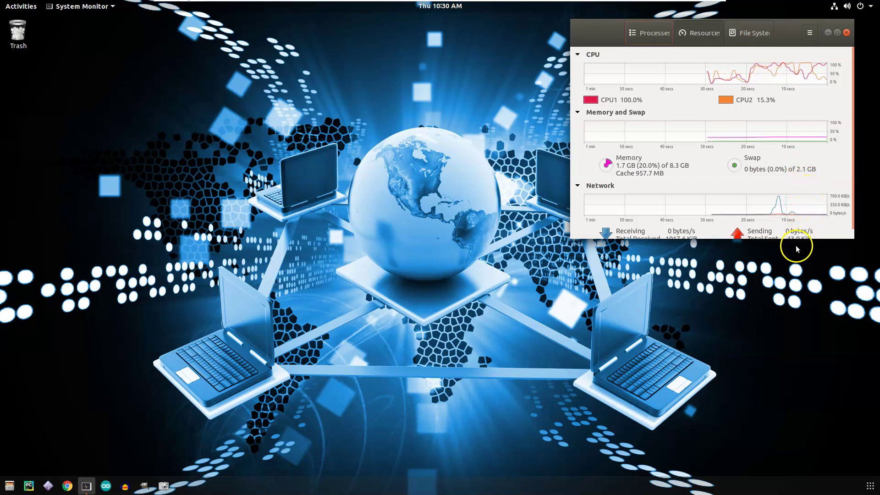
pyautogui.moveTo(793, 239); pyautogui.dragTo(790, 368)
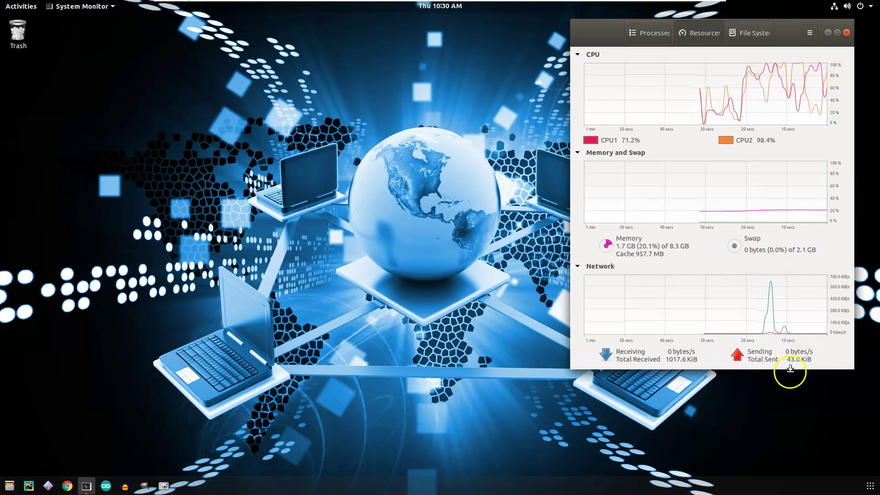
# - Open Google Chrome and restore its window to a smaller size beside System Monitor without overlapping it
pyautogui.click(67, 486)
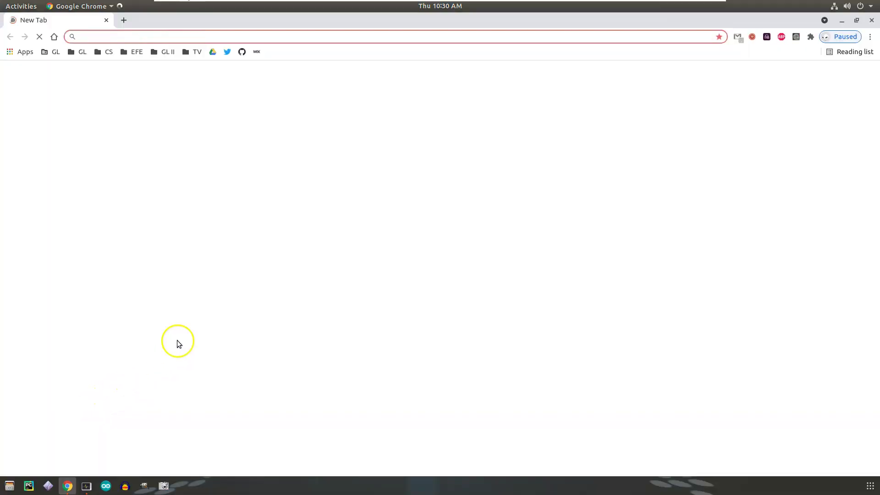
pyautogui.moveTo(586, 26); pyautogui.dragTo(444, 35)
pyautogui.moveTo(648, 204); pyautogui.dragTo(555, 205)
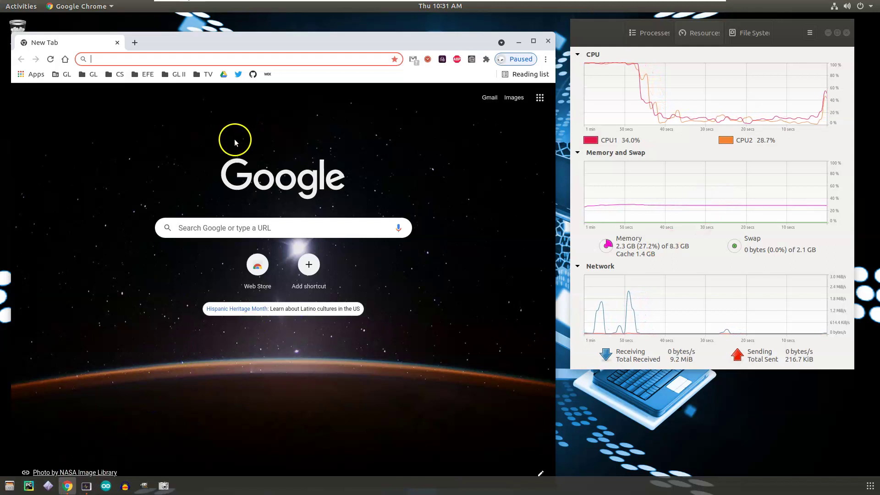
# - Take the Ubuntu virtual machine out of full-screen mode to return to the host desktop
pyautogui.moveTo(215, 4)
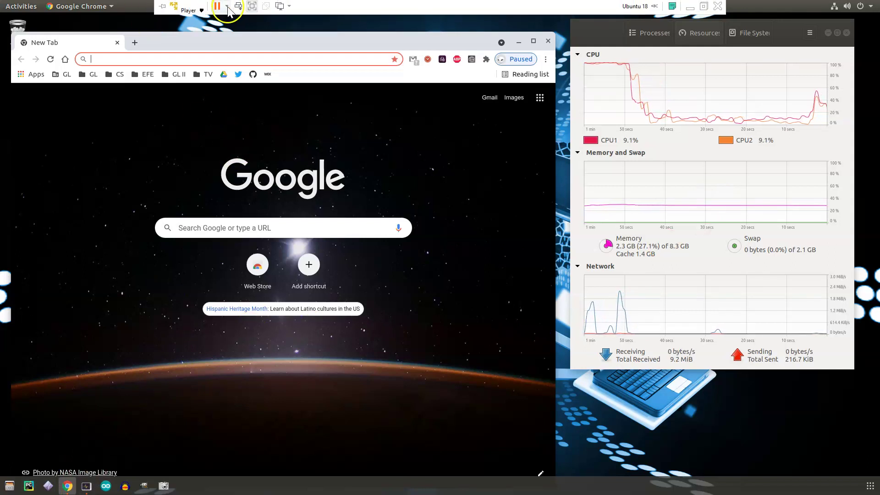
pyautogui.click(251, 6)
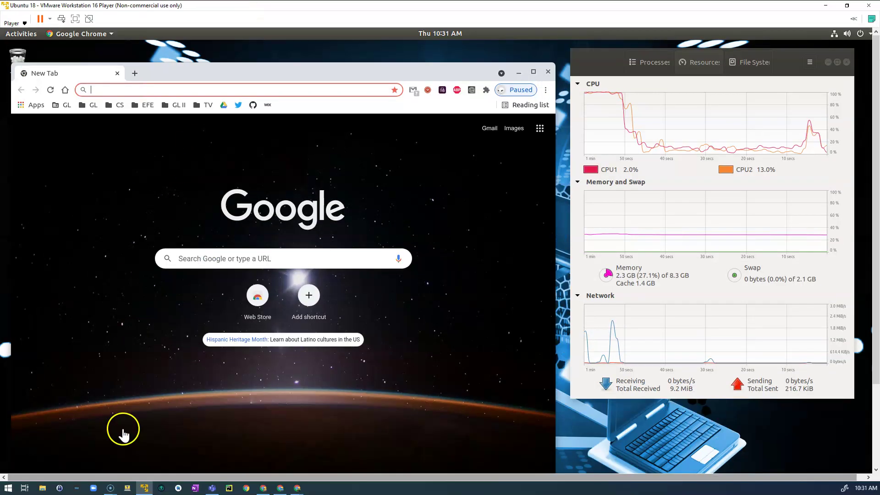
pyautogui.moveTo(111, 487)
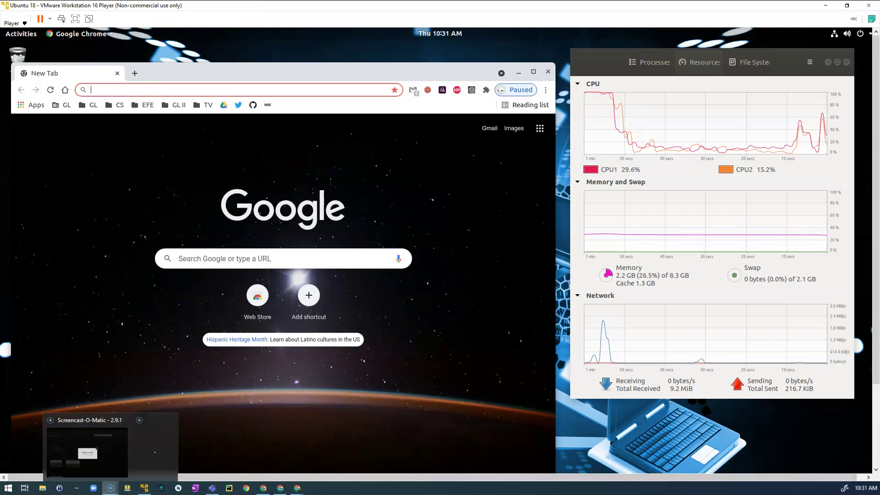